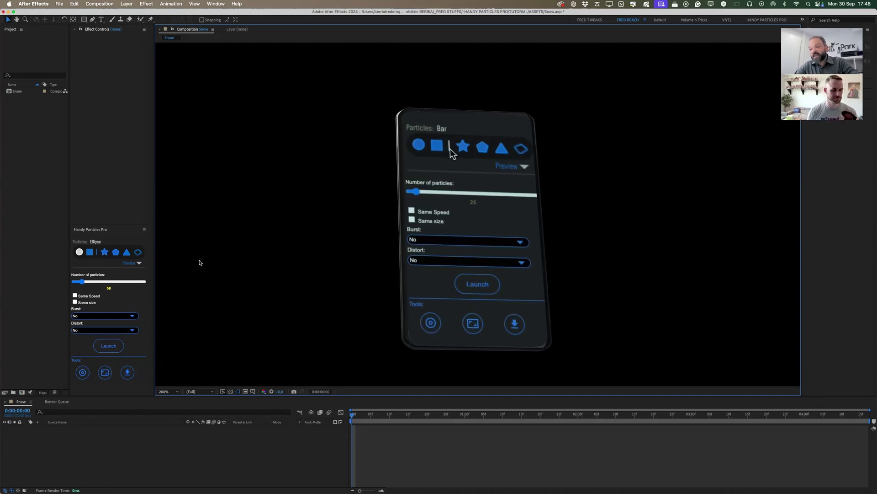
Zoom the composition view out to 100% and widen the Handy Particles Pro panel slightly.
key(comma)
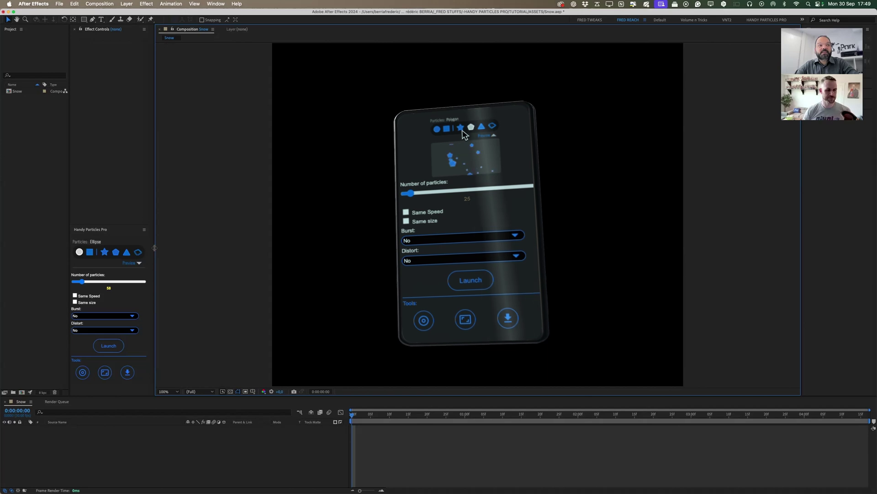
drag(154, 248, 160, 248)
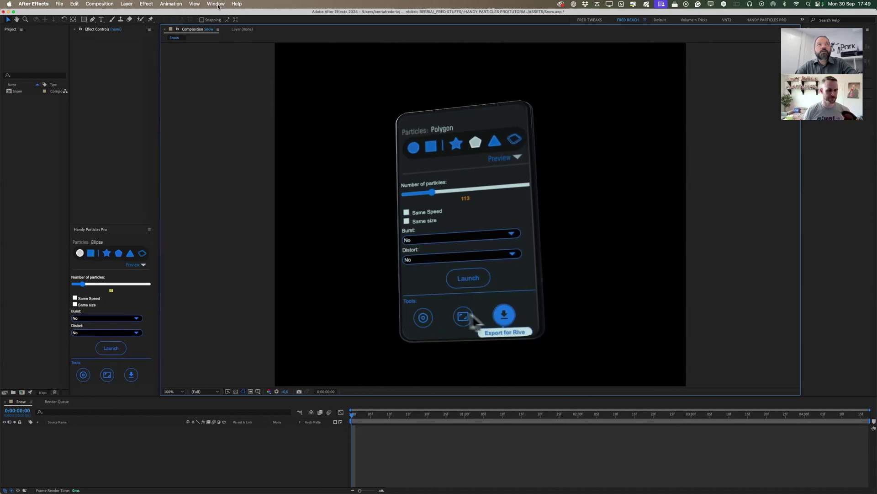
Find Handy Particles Pro in the list of installed extensions, leaving the list unchanged.
click(217, 4)
mouse_move(223, 46)
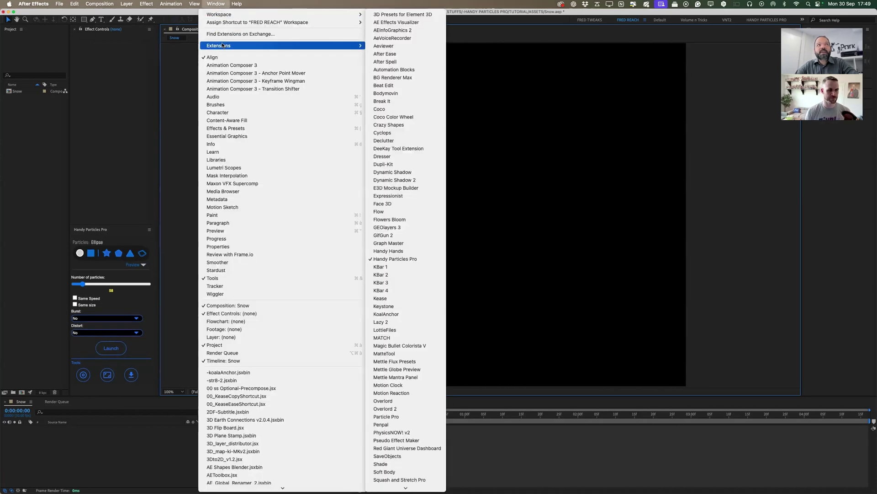
click(254, 5)
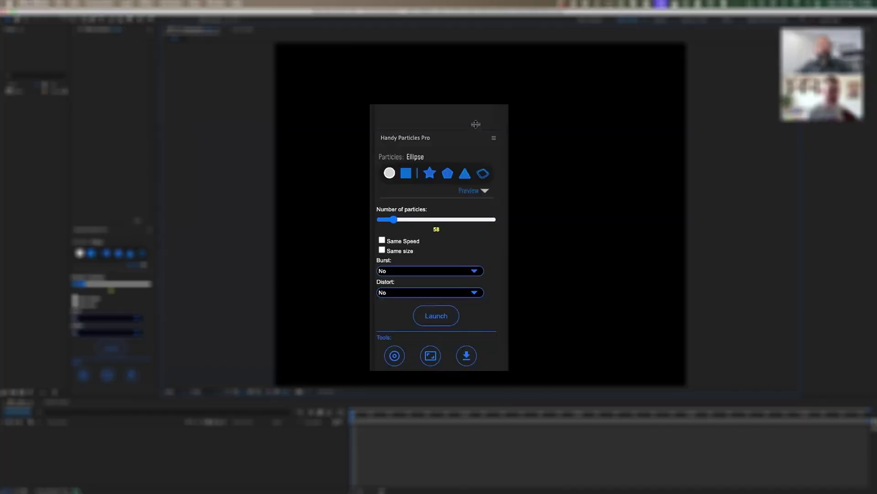
Make the Handy Particles Pro panel taller and choose Star as the particle shape, checking it in the expandable preview.
scroll(476, 124, down, 2)
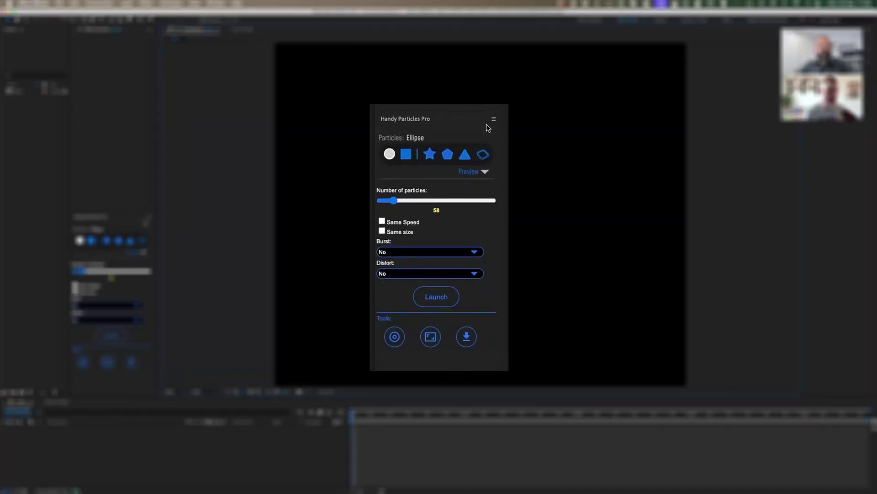
click(486, 172)
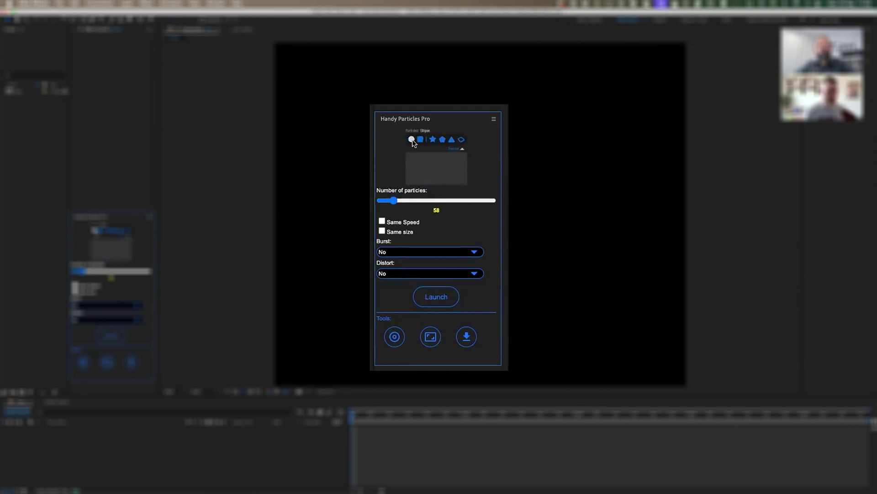
click(433, 140)
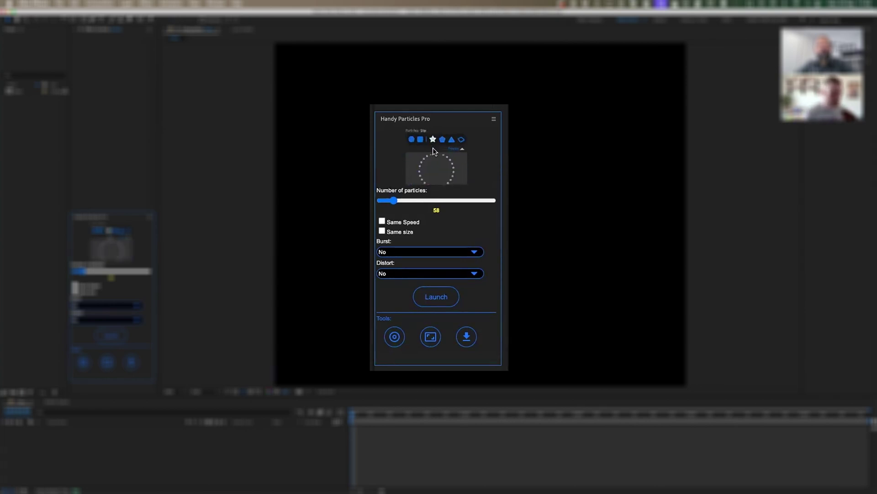
click(464, 149)
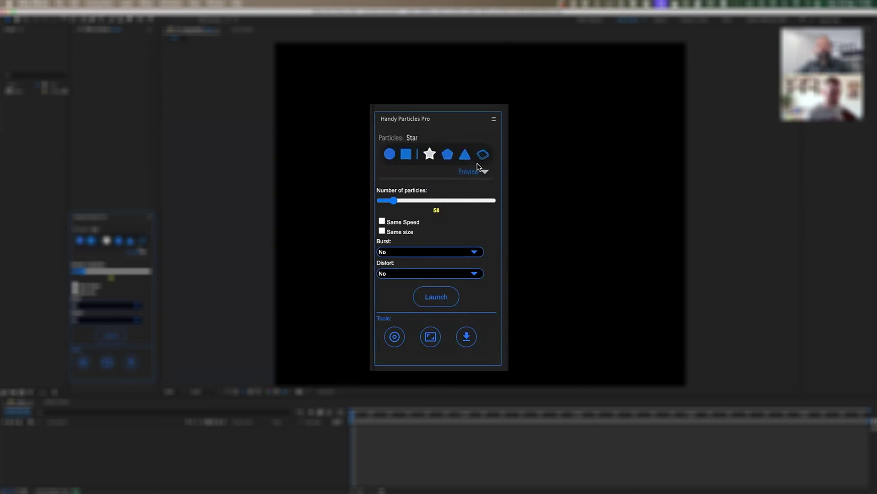
Set the number of particles to 56 and switch the Same Speed and Same size options on and off again.
drag(394, 202, 457, 203)
drag(392, 201, 391, 201)
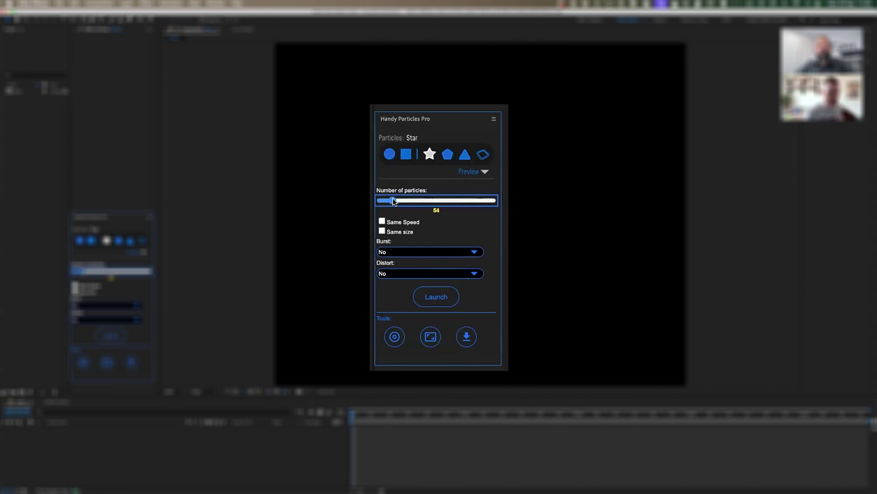
click(382, 222)
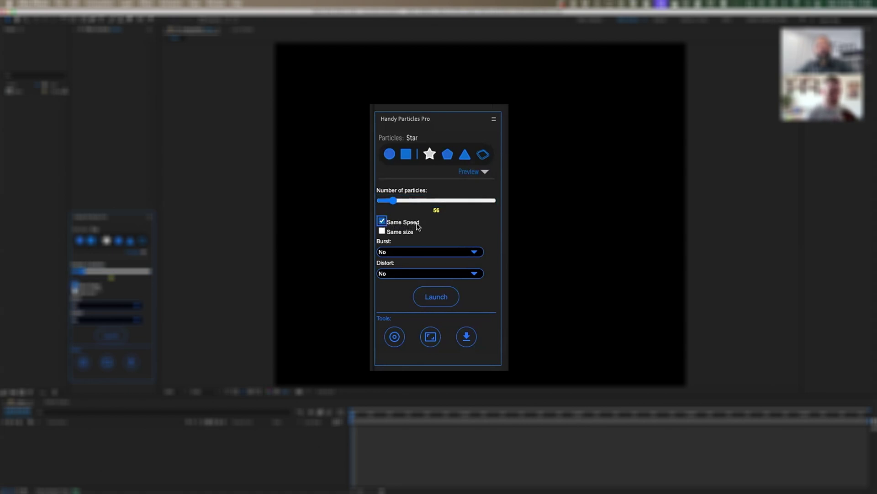
click(383, 222)
click(383, 231)
click(382, 222)
click(383, 231)
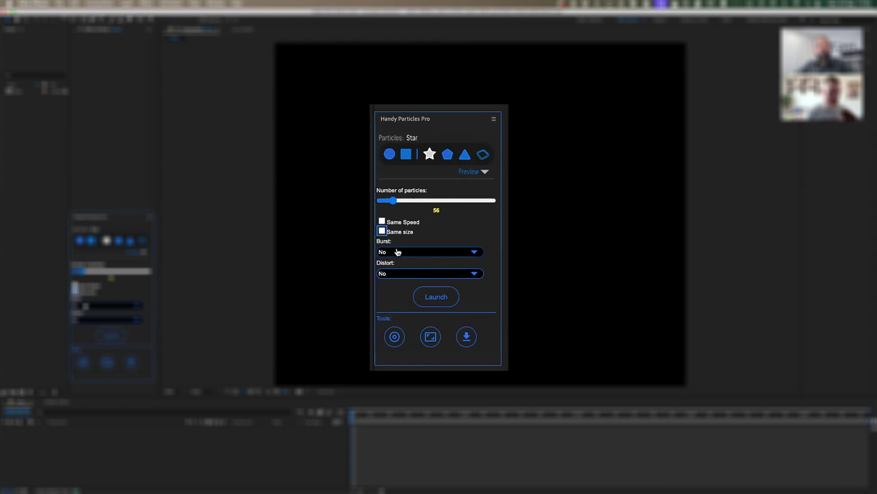
Set Burst to Explode and launch the star particles in the Snow composition.
click(398, 253)
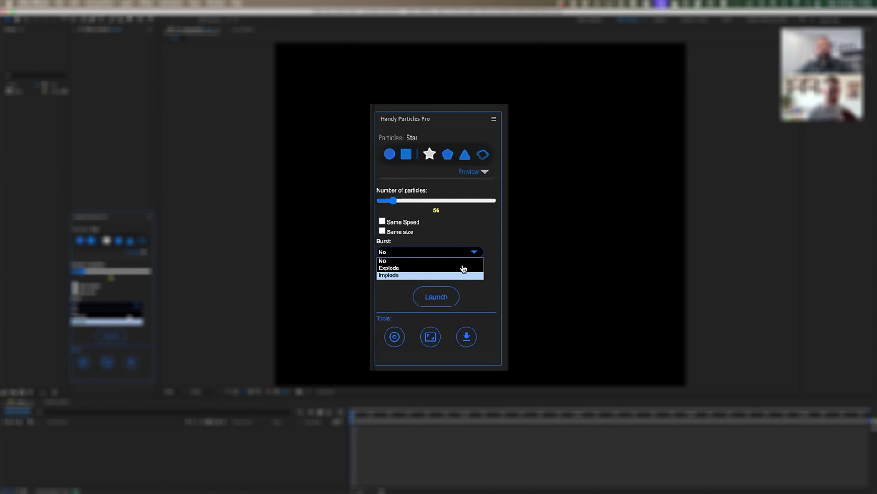
click(496, 255)
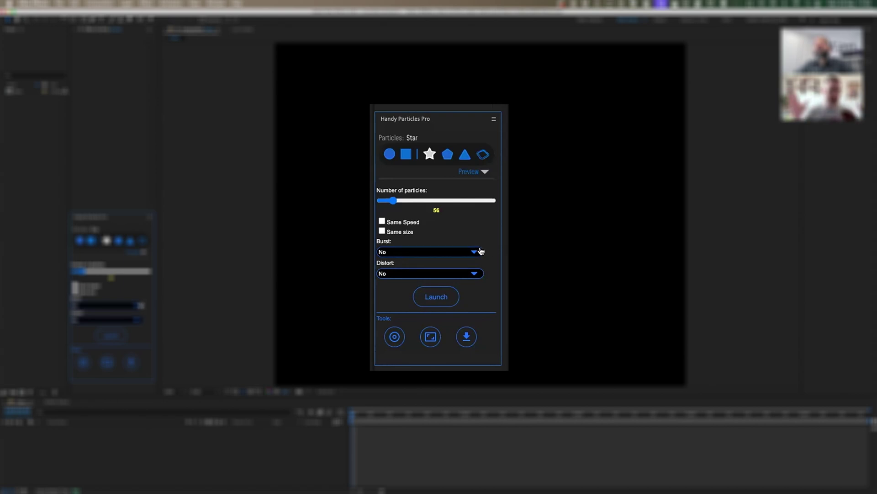
click(427, 254)
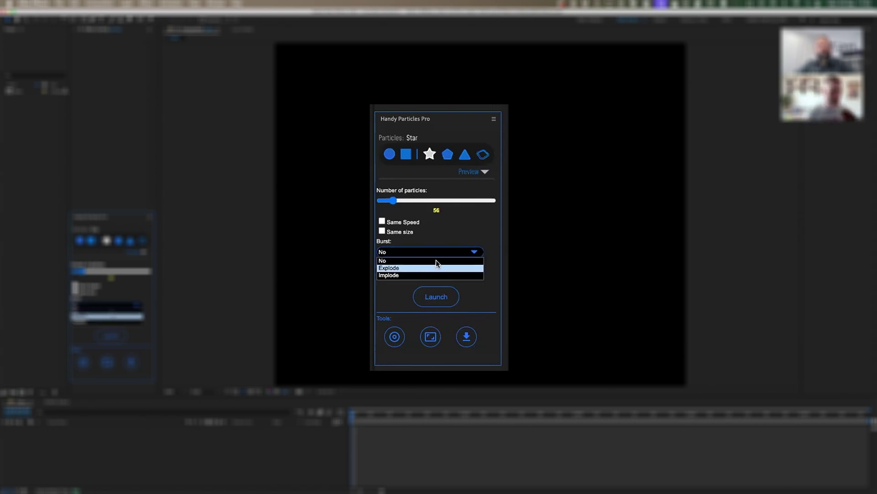
click(436, 268)
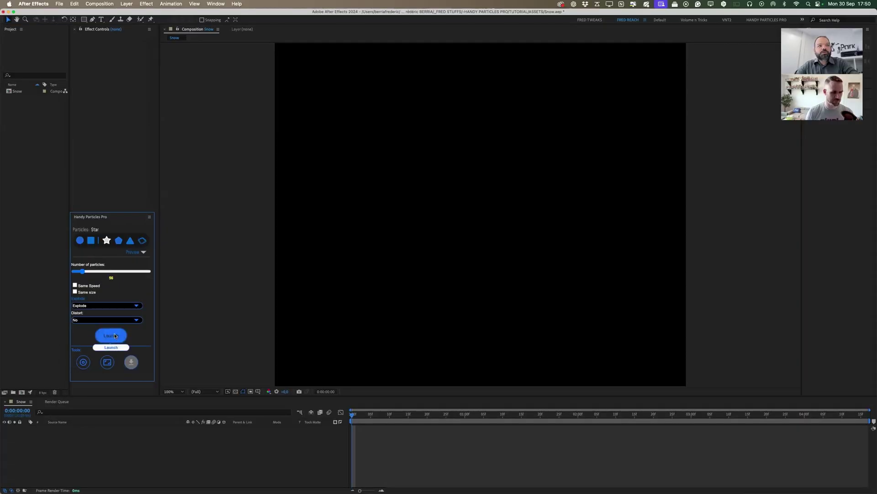
click(115, 336)
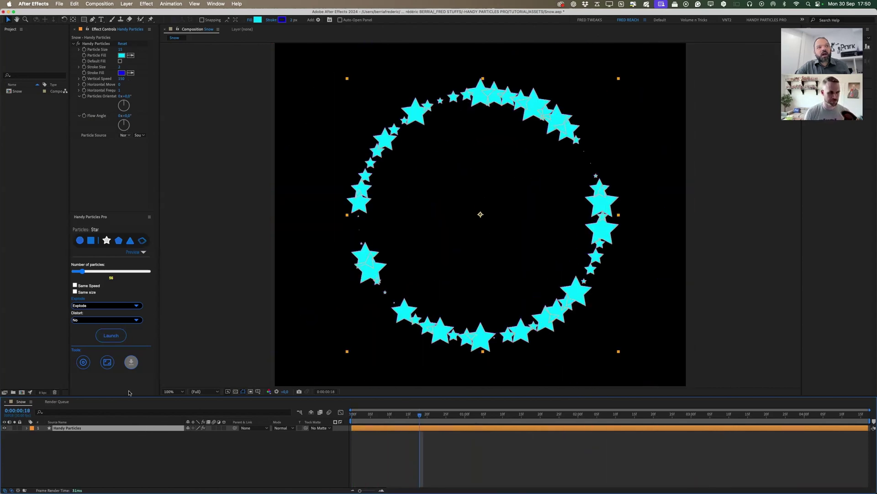
Delete the star Handy Particles layer and set Burst back to No.
key(Delete)
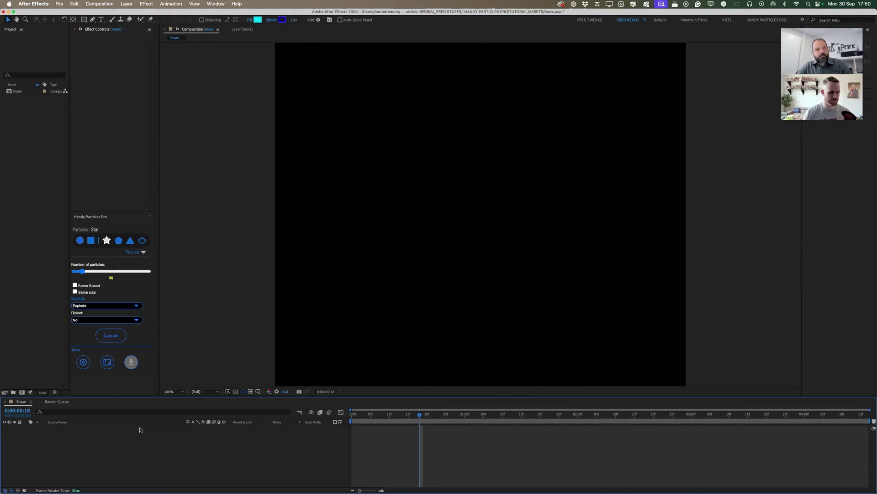
click(137, 306)
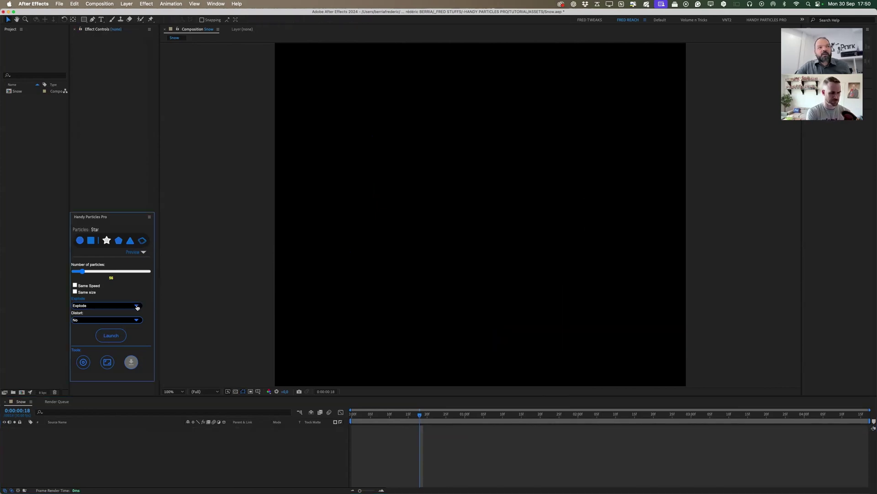
click(130, 309)
click(137, 315)
Launch 36 Ellipse particles with Burst and Distort at No and both Same Speed and Same size off.
click(133, 320)
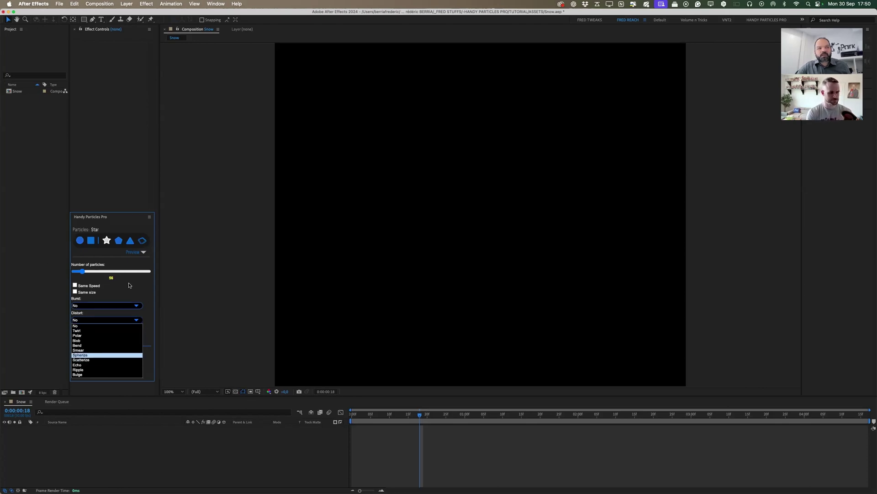
click(146, 295)
click(75, 291)
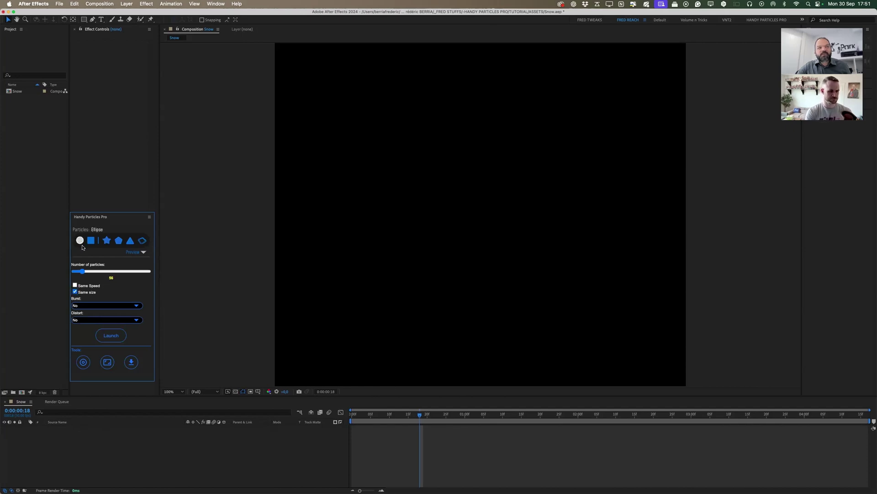
drag(82, 271, 79, 271)
click(75, 292)
click(120, 336)
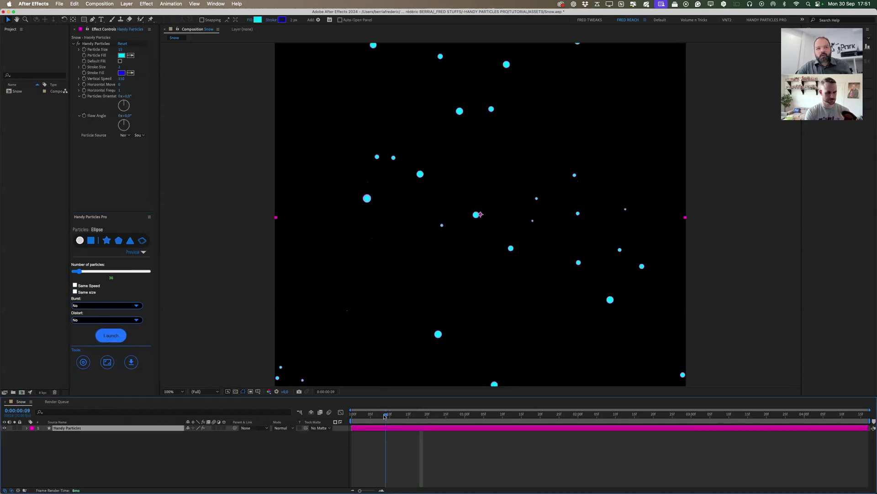
Play the ellipse particle animation from the first frame to check its default motion.
key(space)
key(space)
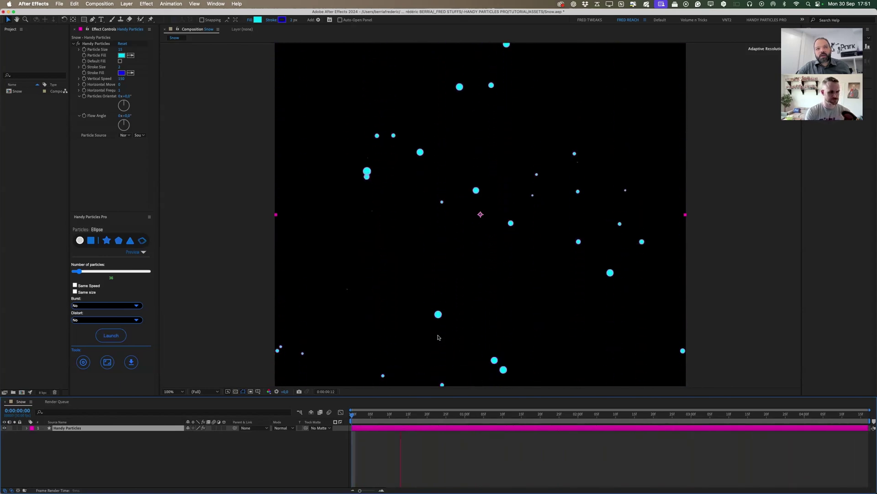
key(space)
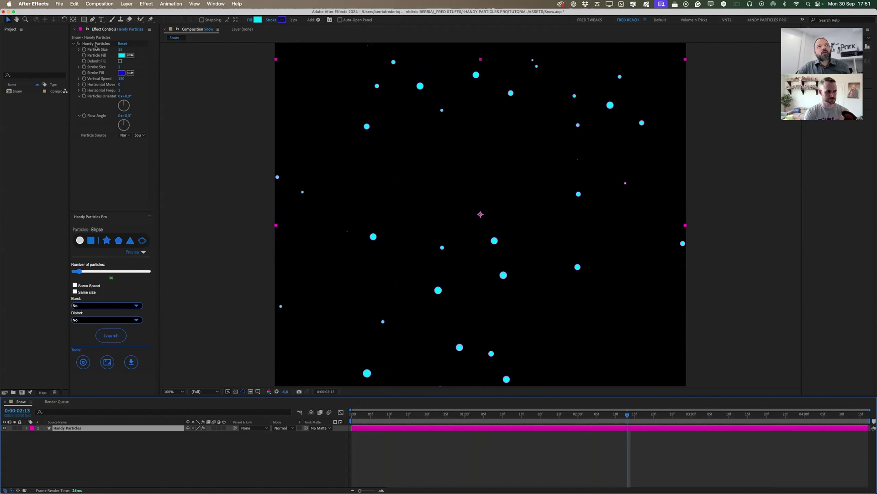
Style the particles with a Particle Size of 43, a white FFFFFF fill and a Stroke Size of 0.
mouse_move(121, 50)
mouse_down()
mouse_move(110, 50)
mouse_move(137, 50)
mouse_move(101, 51)
mouse_move(132, 49)
mouse_up()
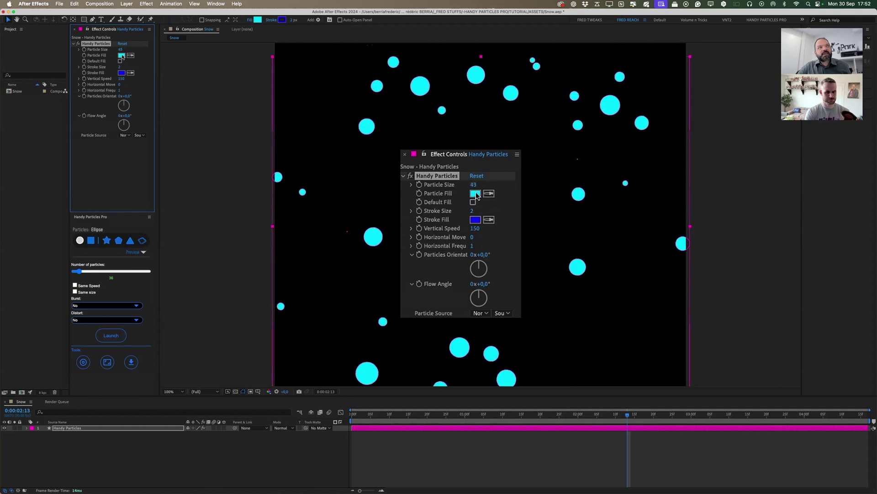
click(122, 55)
mouse_move(461, 335)
mouse_down()
mouse_move(414, 320)
mouse_move(447, 338)
mouse_move(494, 388)
mouse_move(399, 305)
mouse_up()
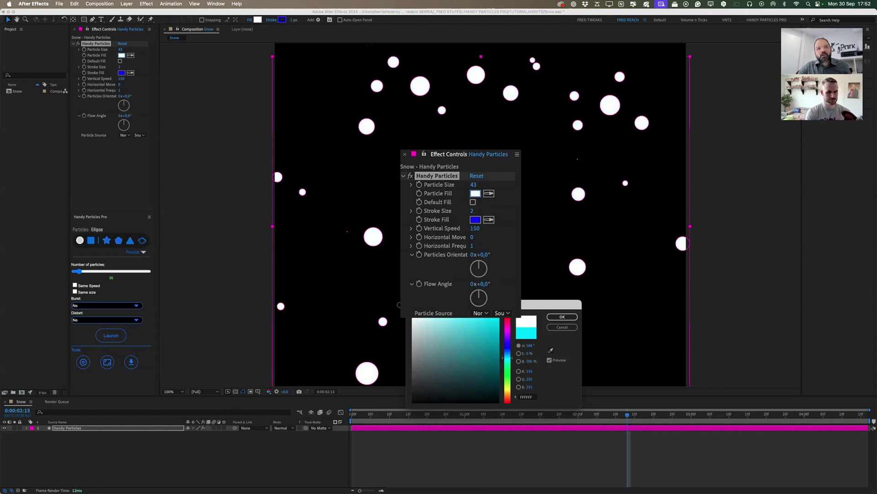
click(552, 317)
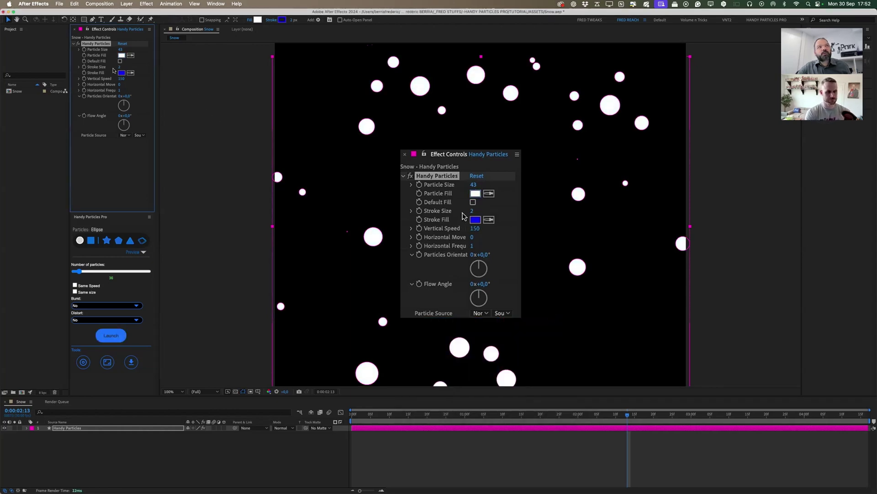
drag(474, 210, 472, 211)
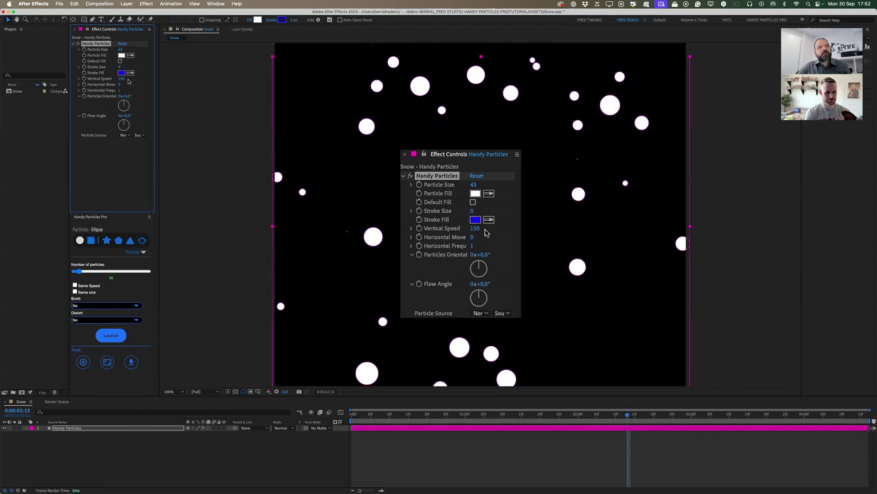
Set the particles' Vertical Speed to -50 and preview the motion from the first frame.
click(473, 228)
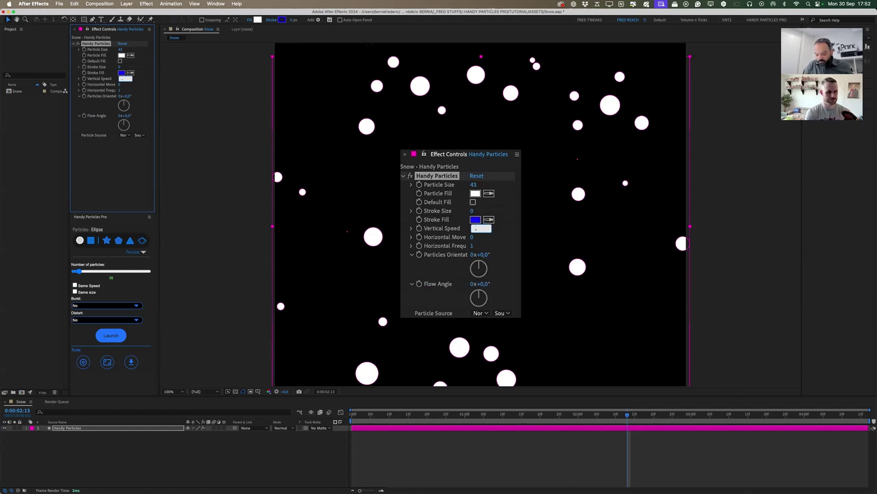
key(Return)
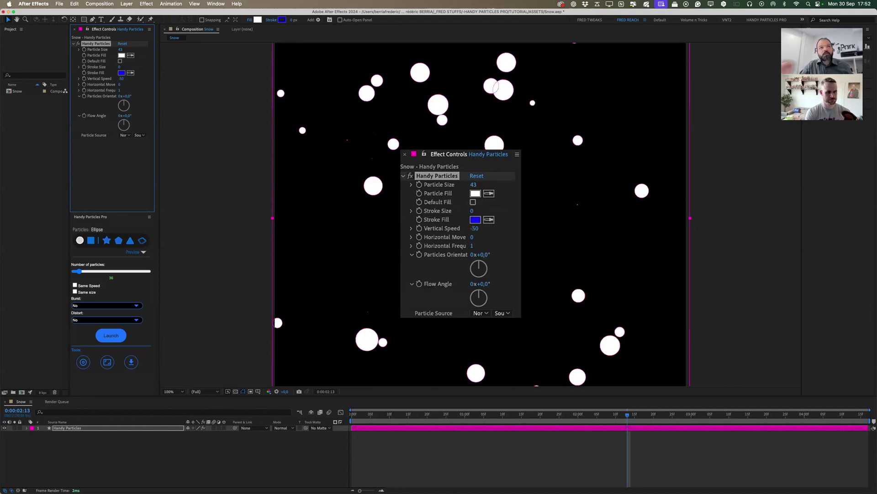
key(Home)
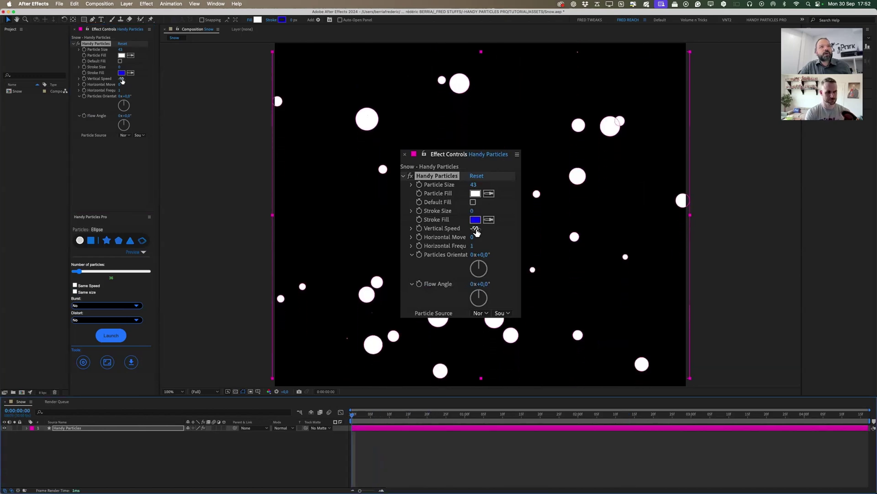
key(space)
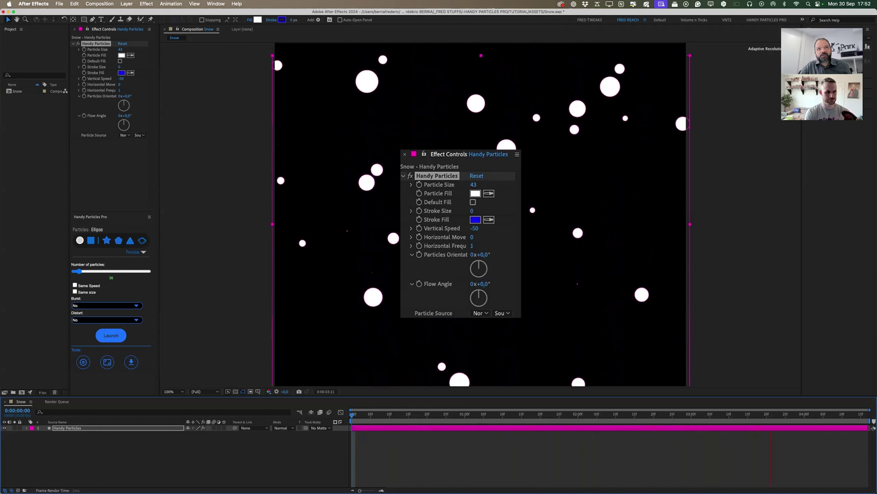
key(space)
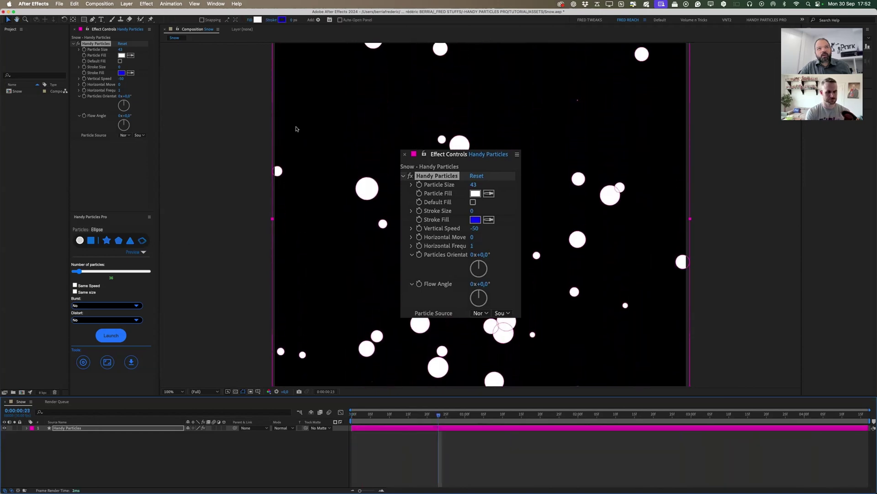
Set Horizontal Move to 105 and Horizontal Frequency to 7, and play the particle animation from the start.
click(119, 85)
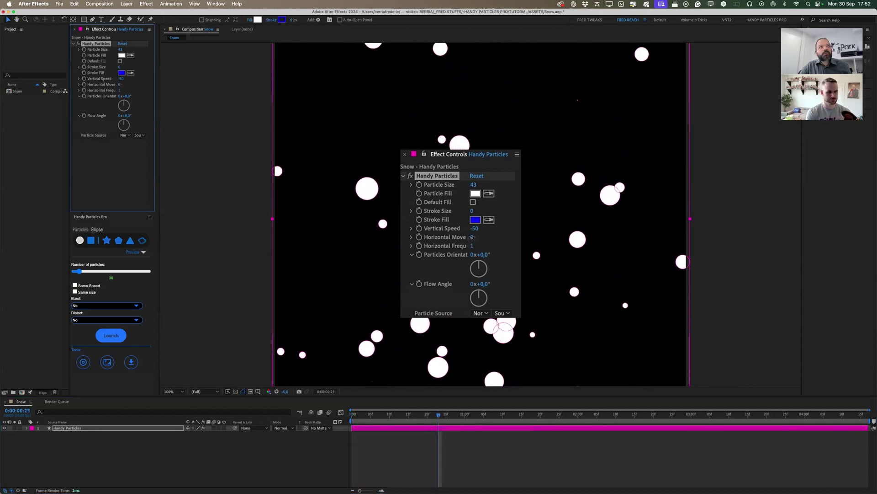
drag(119, 84, 155, 84)
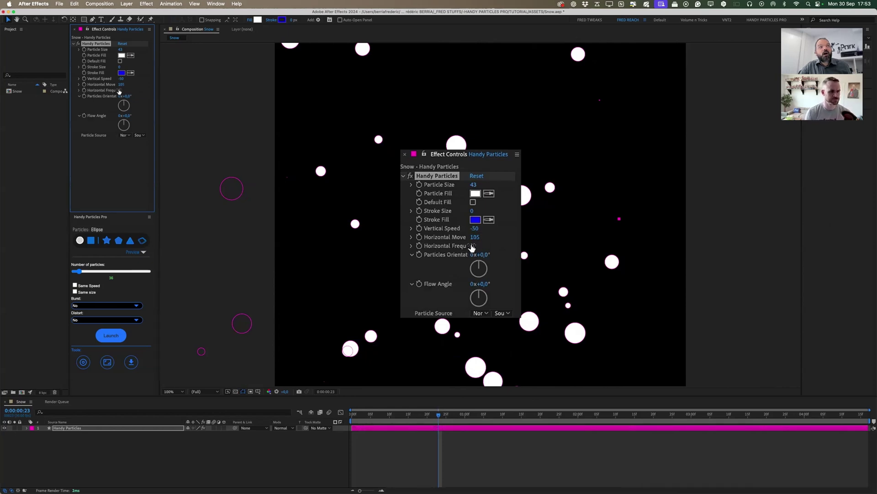
drag(120, 90, 122, 90)
click(367, 422)
key(space)
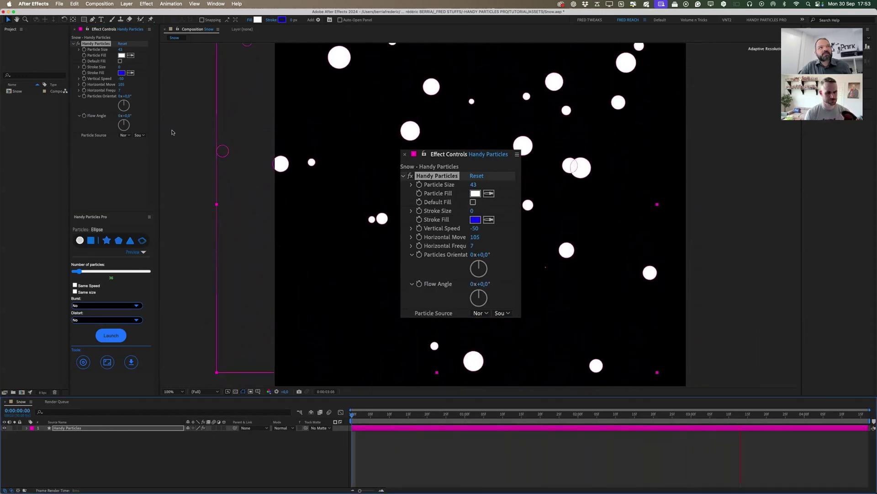
Try a Horizontal Frequency of 74 and reposition the particle layer in the composition, and delete the Handy Particles layer.
drag(475, 245, 505, 245)
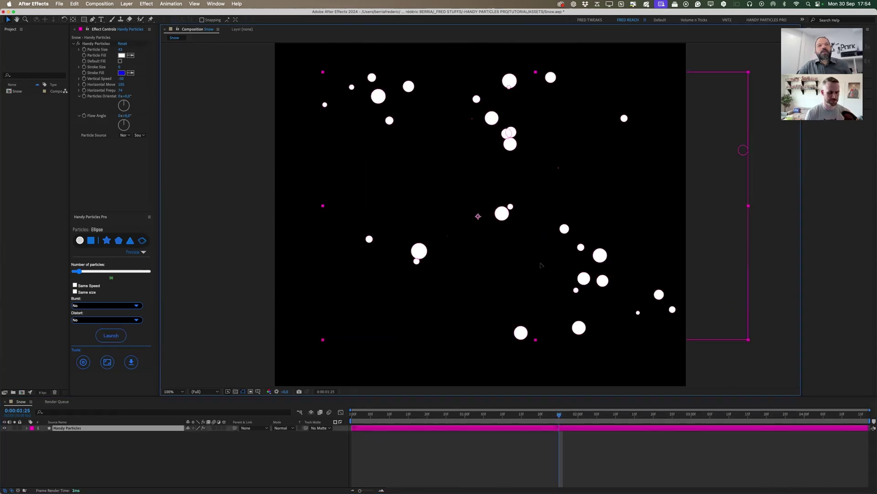
drag(545, 259, 399, 308)
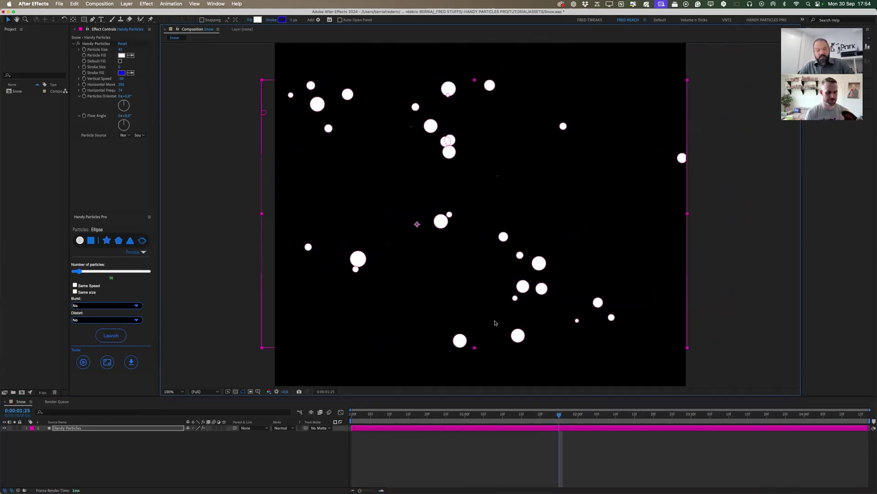
key(Delete)
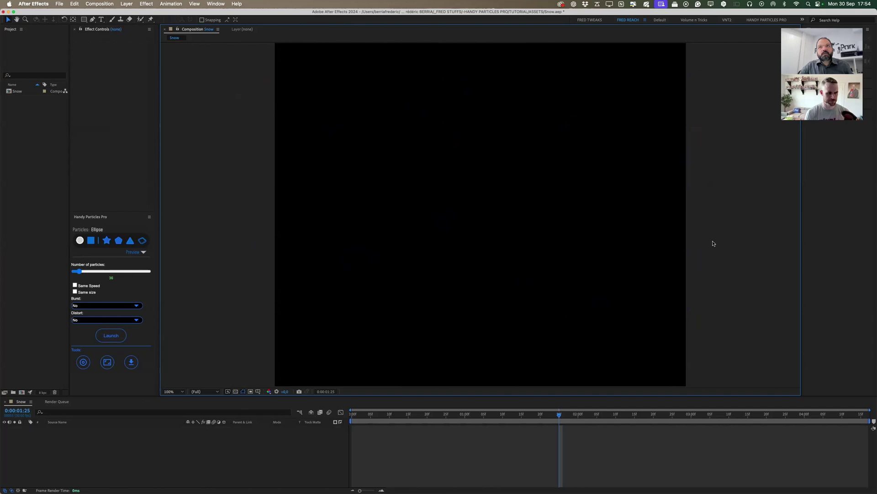
Browse the Character fonts and add a one-letter text layer, A, that draws a spiral arrow in a symbol font.
drag(693, 17, 566, 22)
click(694, 83)
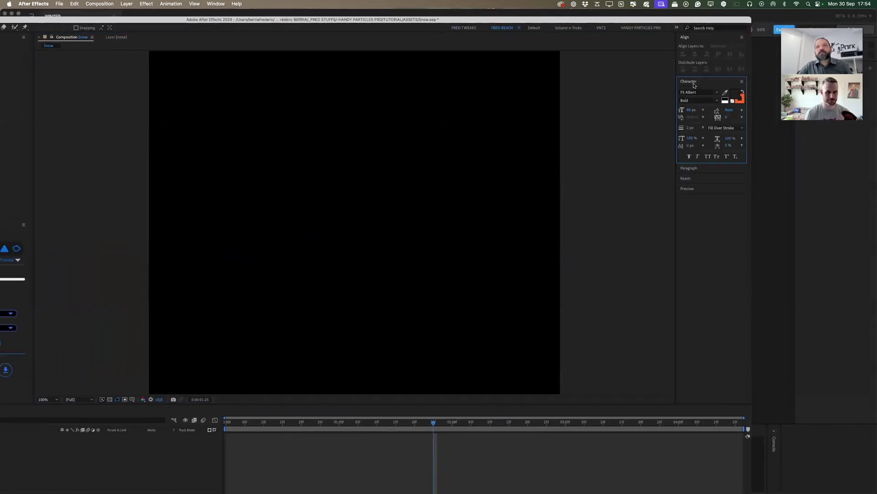
click(705, 91)
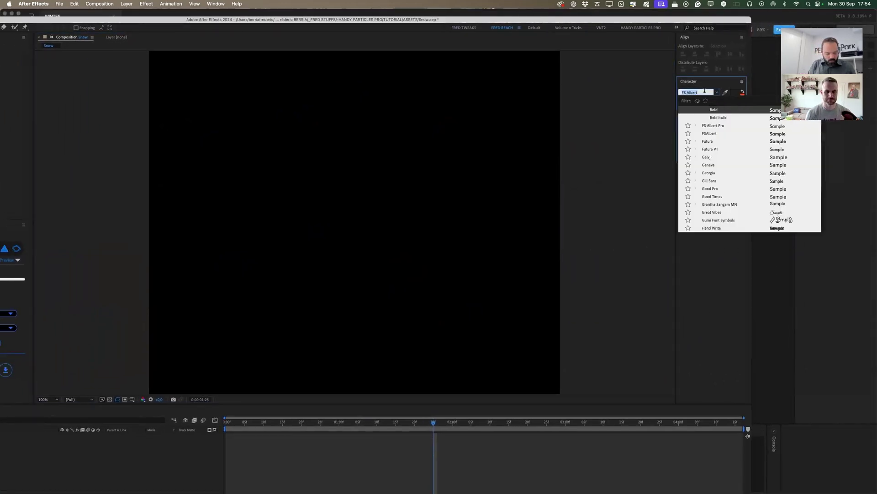
scroll(705, 91, down, 3)
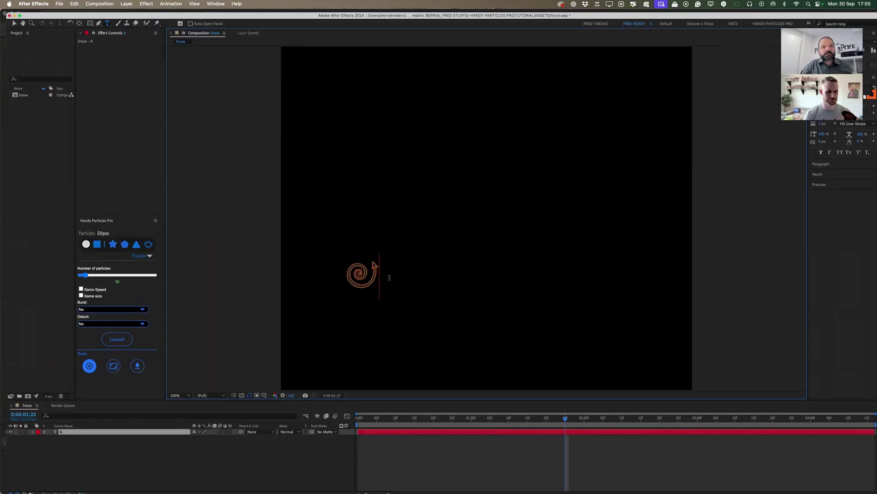
key(Escape)
key(v)
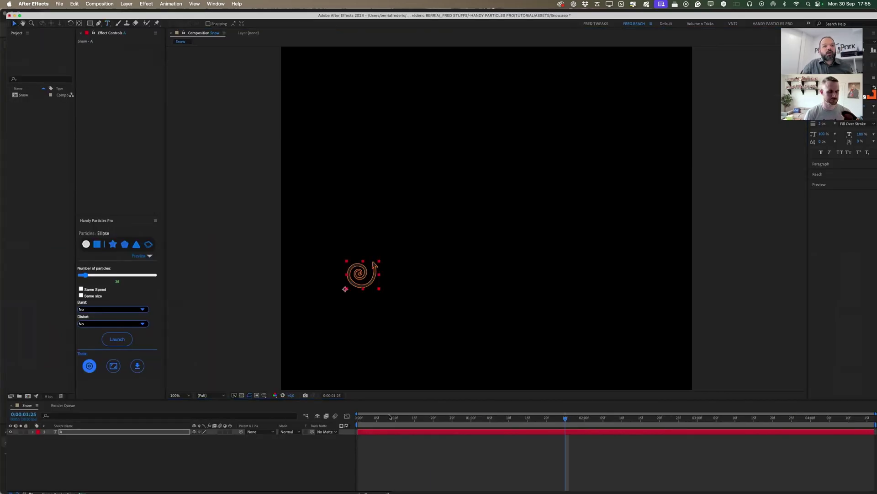
Create shapes from the spiral arrow text layer and delete the original text layer.
right_click(404, 432)
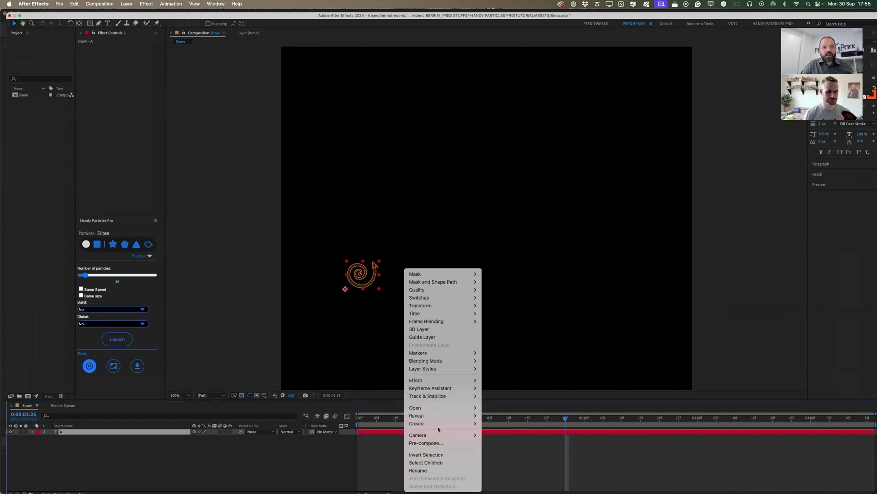
mouse_move(438, 423)
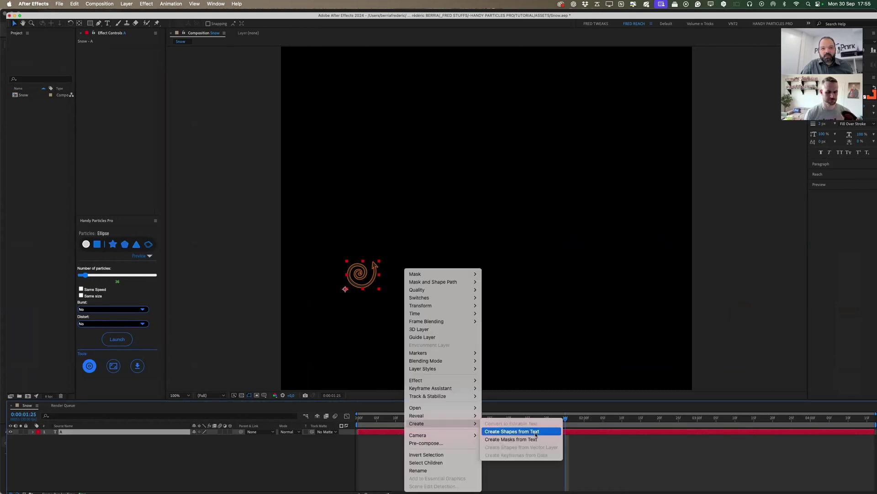
click(538, 433)
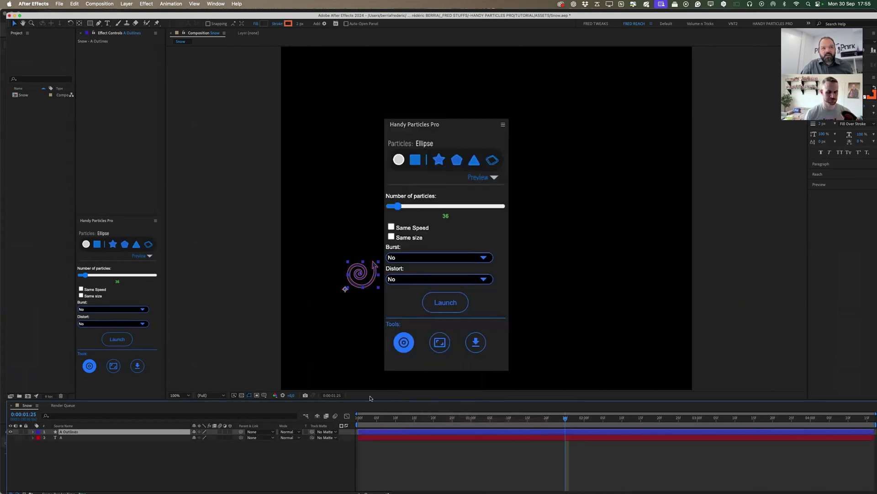
click(383, 438)
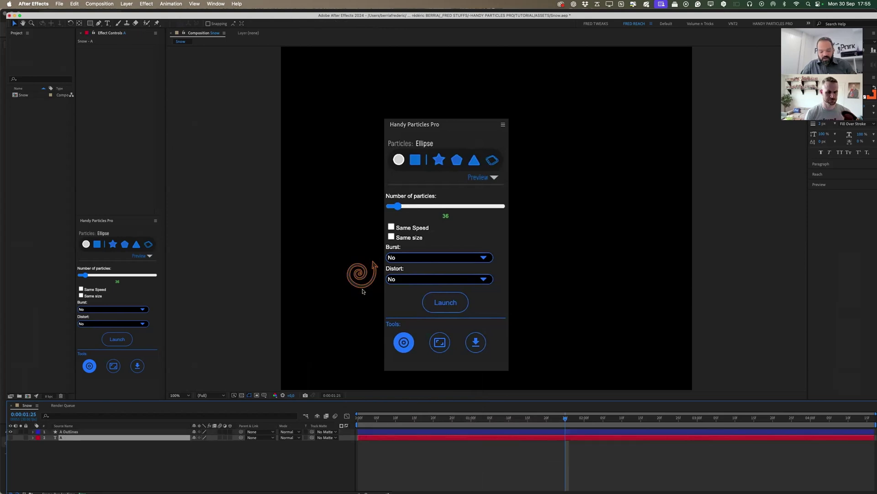
key(Delete)
With the A Outlines layer selected, launch a Custom particle layer with 17 particles.
click(400, 432)
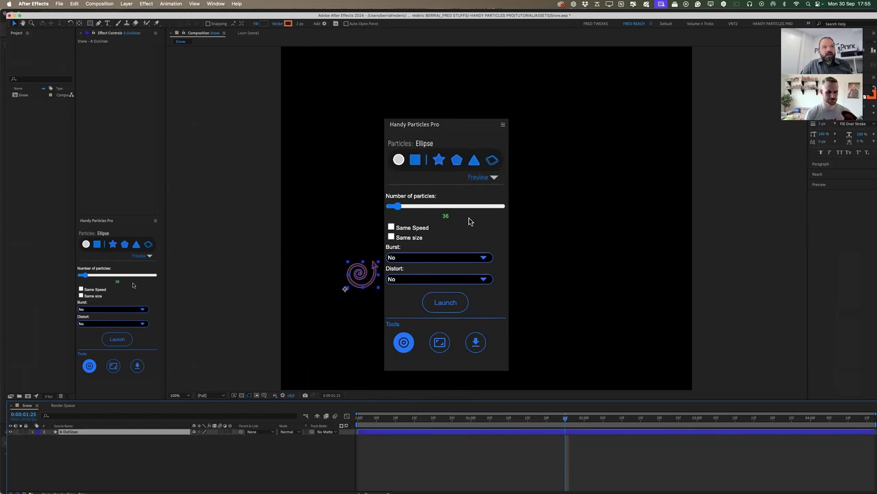
click(149, 246)
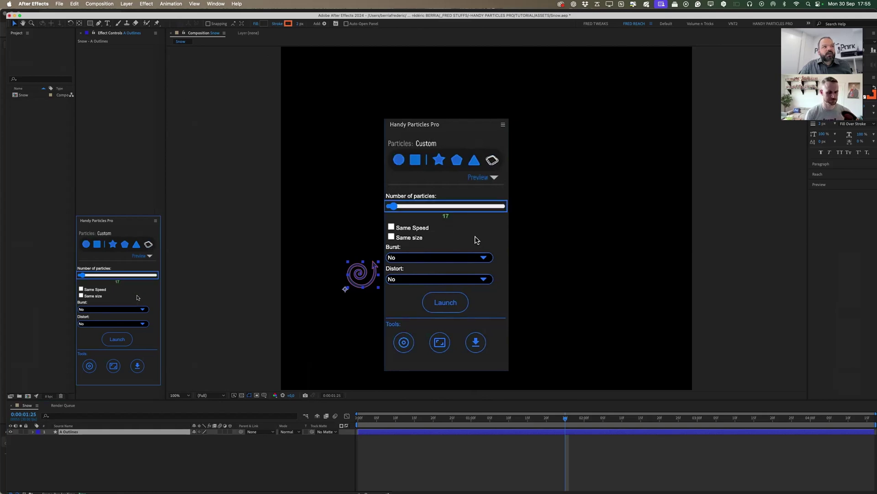
click(119, 338)
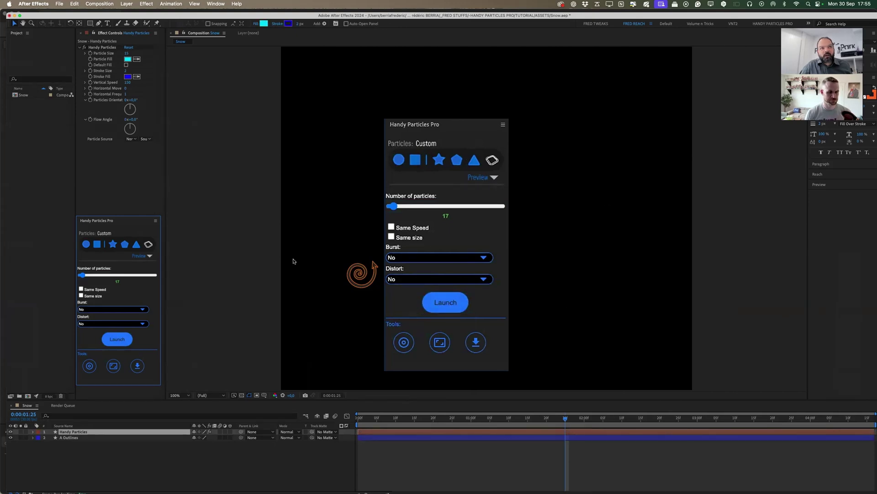
Set the Particle Source to A Outlines with a Particle Size of 204, and hide the A Outlines source layer.
click(130, 140)
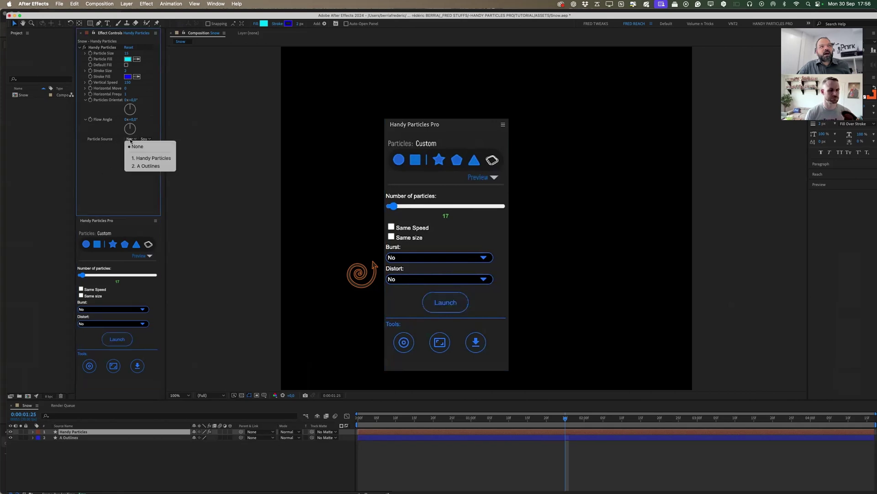
click(145, 166)
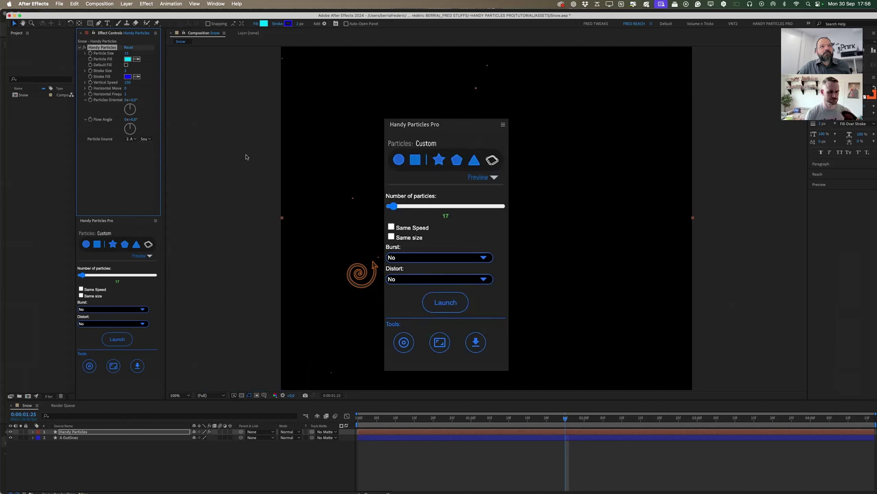
drag(127, 53, 202, 54)
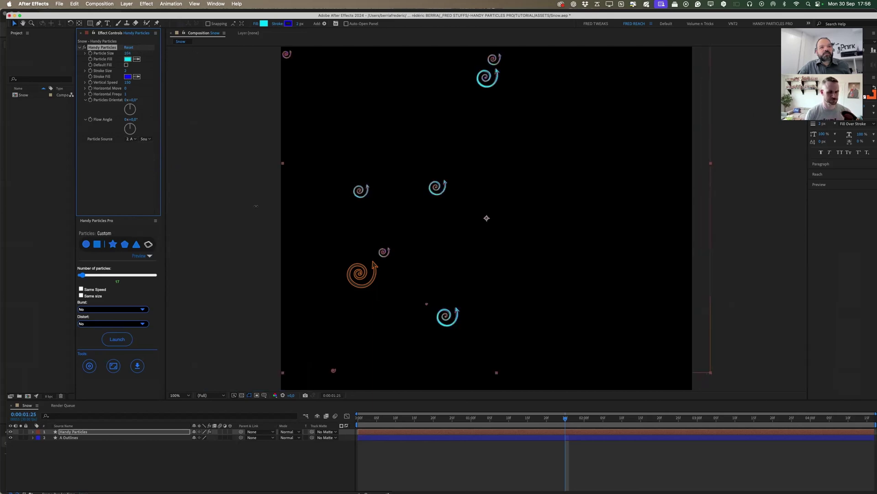
click(450, 326)
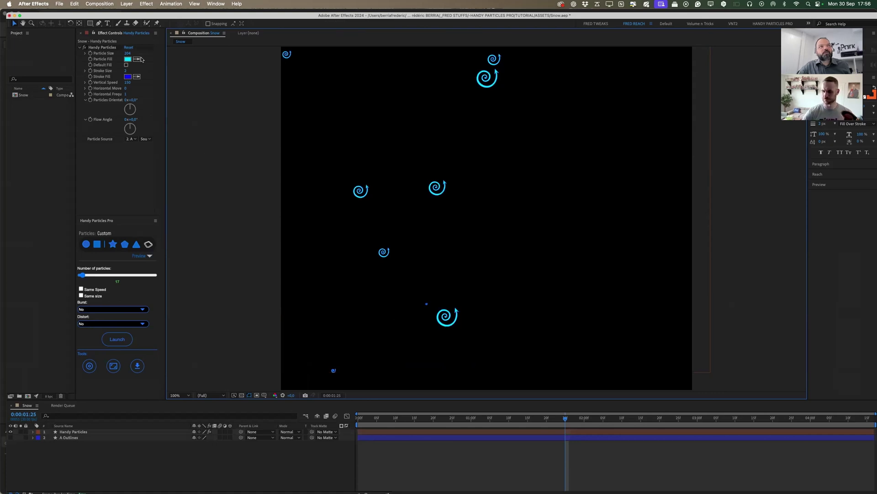
Change the spiral particles' Particle Fill to green 17C000 and preview the animation.
click(128, 60)
drag(503, 368, 507, 377)
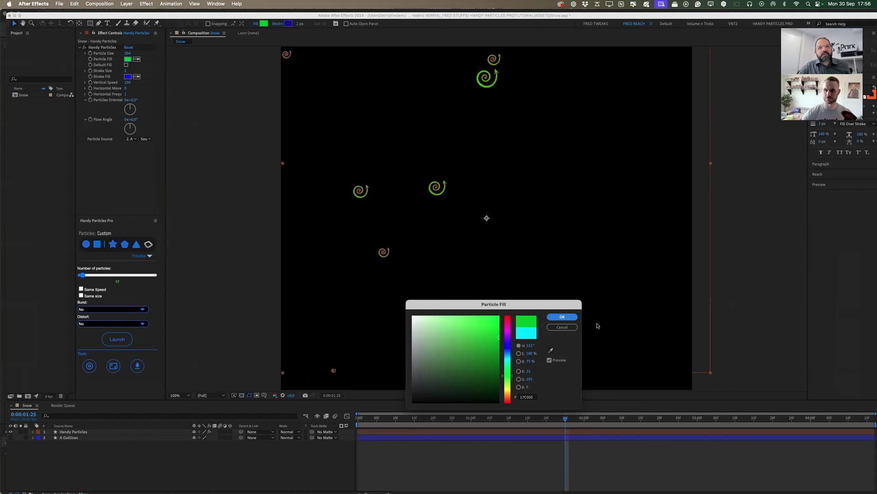
click(562, 317)
click(691, 370)
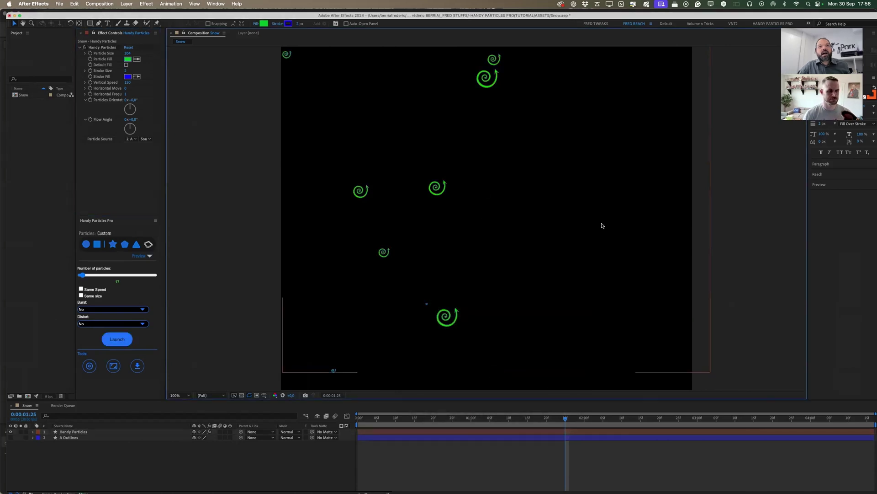
key(space)
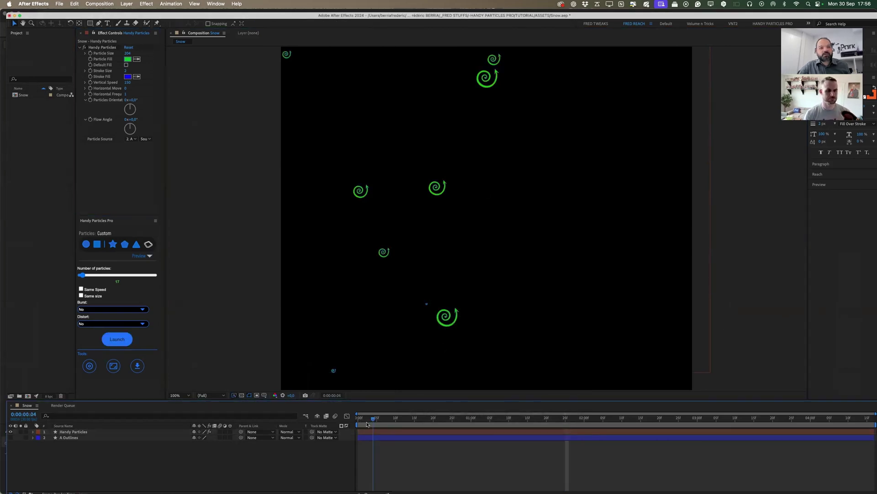
Replace the green spiral particle layer with a newly launched Custom particle layer using the Explode burst.
click(118, 432)
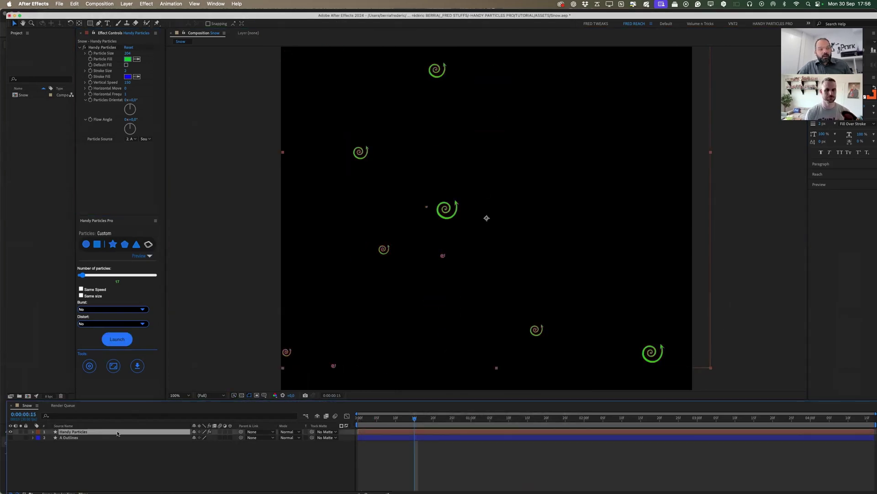
key(Delete)
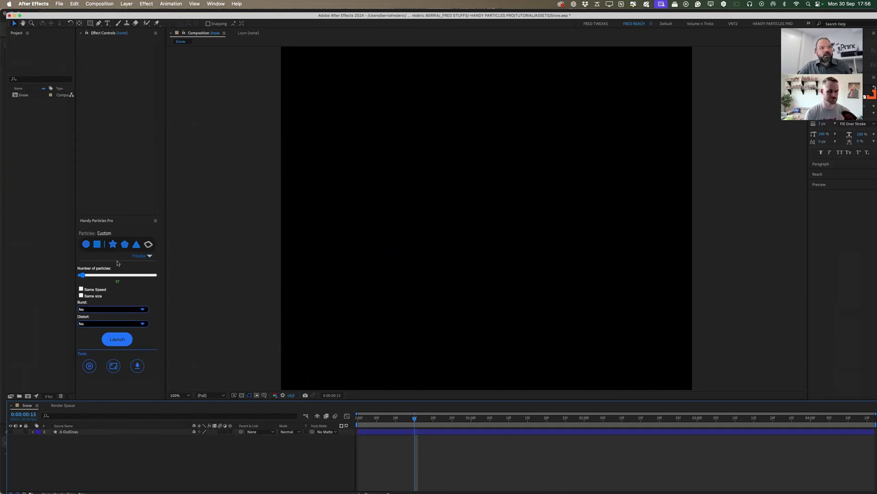
click(113, 310)
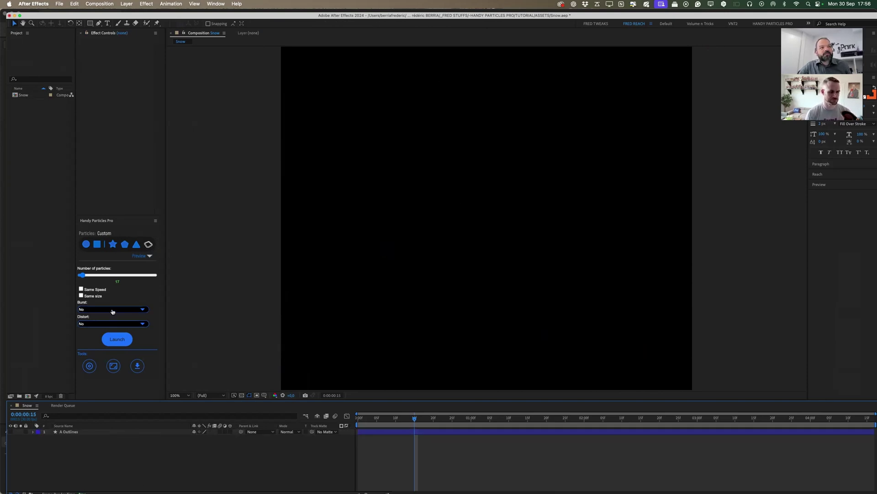
click(112, 311)
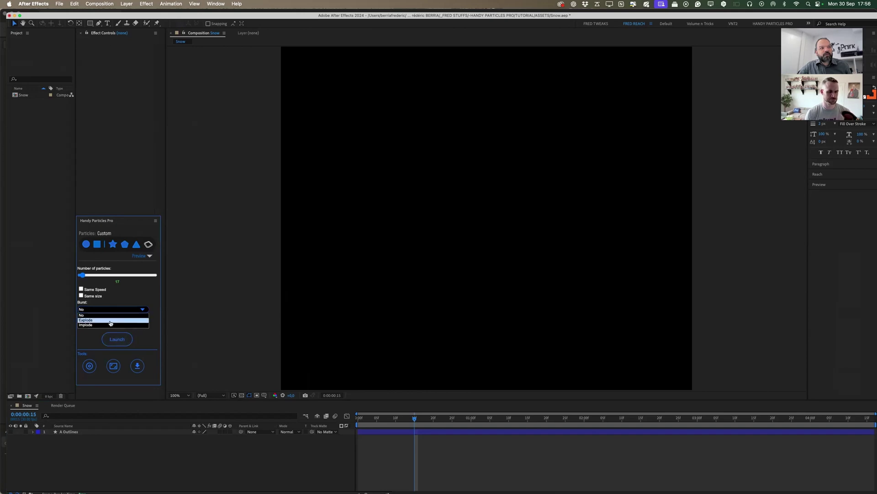
click(97, 320)
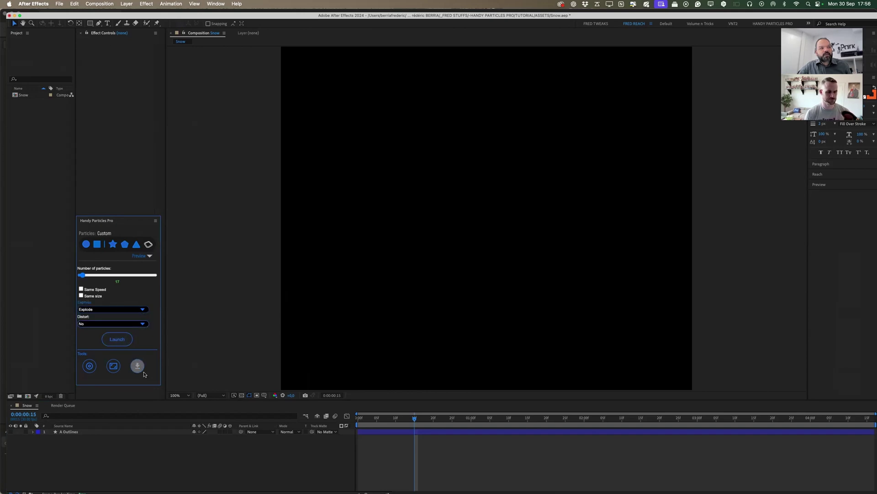
click(106, 339)
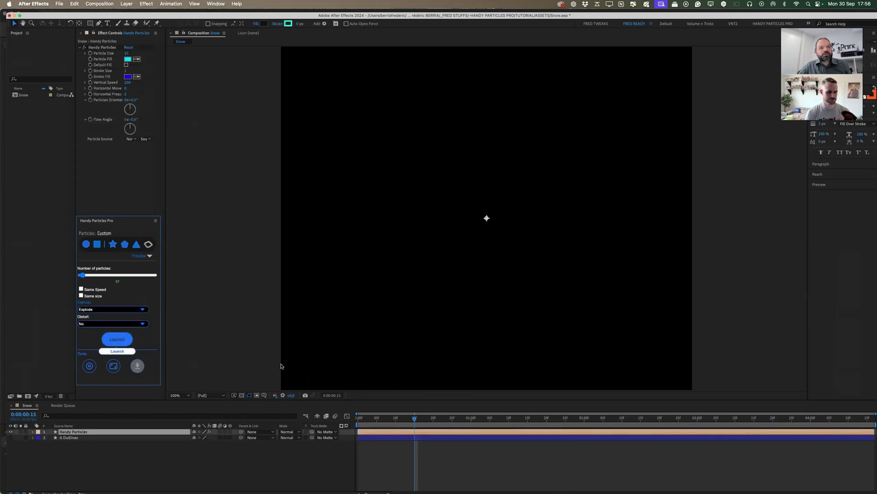
Set the exploding layer's Particle Source to A Outlines and play the burst from the first frame.
click(130, 139)
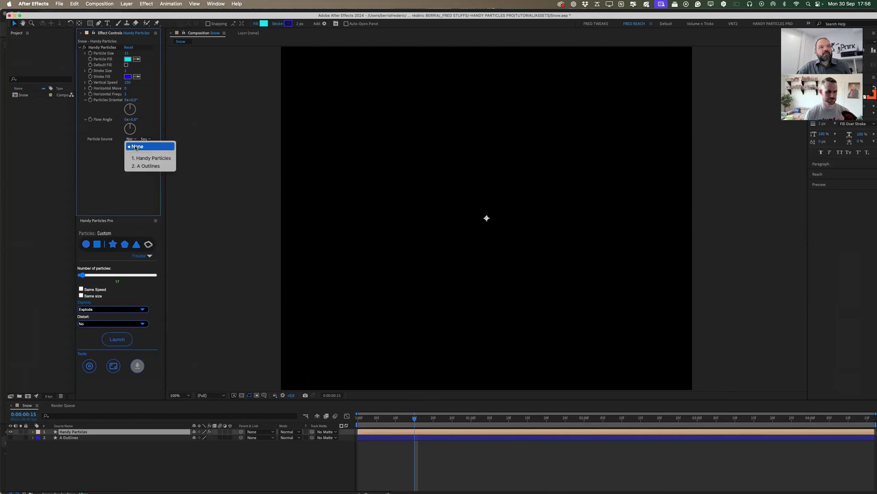
click(150, 166)
click(386, 429)
key(Home)
key(space)
click(388, 457)
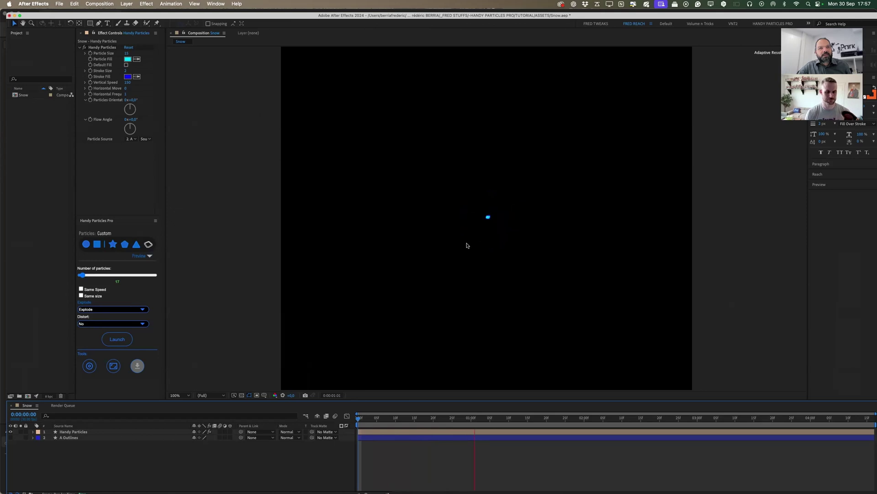
Enlarge the exploding spiral particles and check the burst at 0:00:02:11.
click(629, 419)
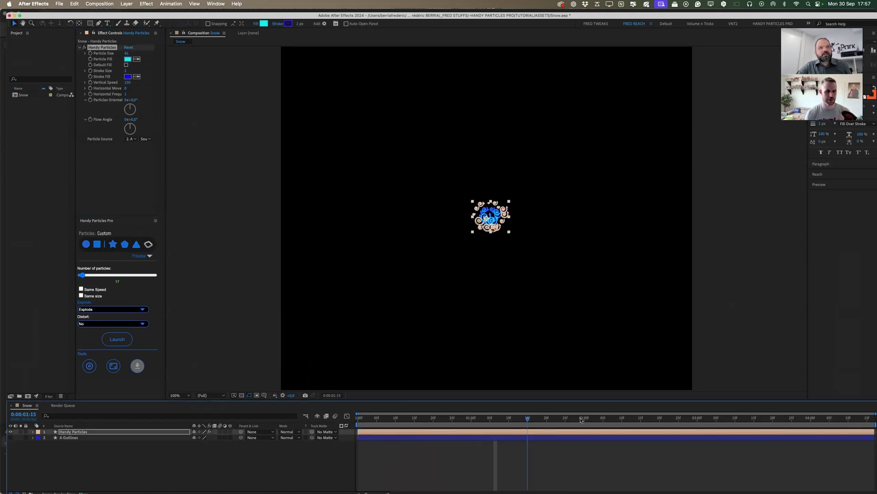
click(629, 419)
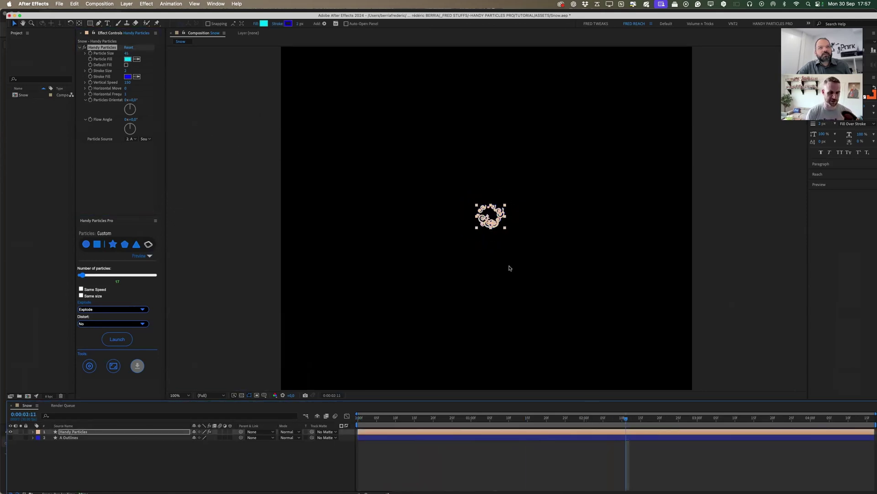
click(490, 226)
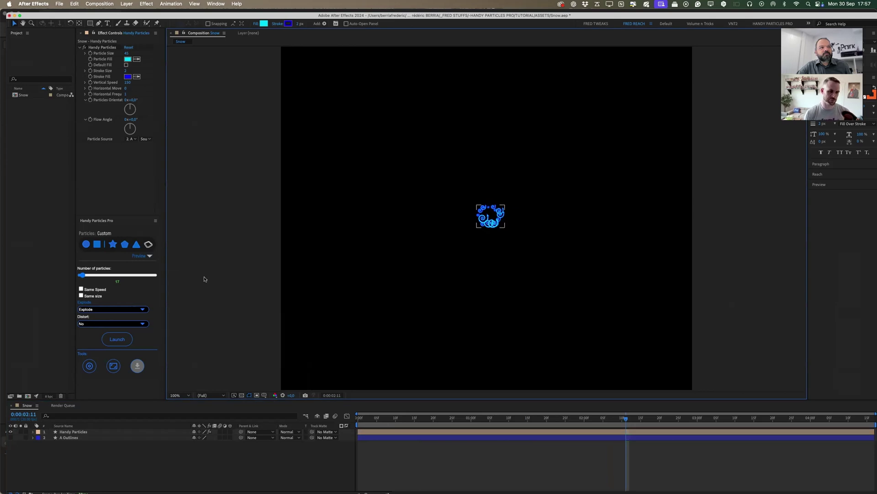
Delete the exploding spiral particle layer and choose Bar as the particle type with Same Speed off.
click(81, 289)
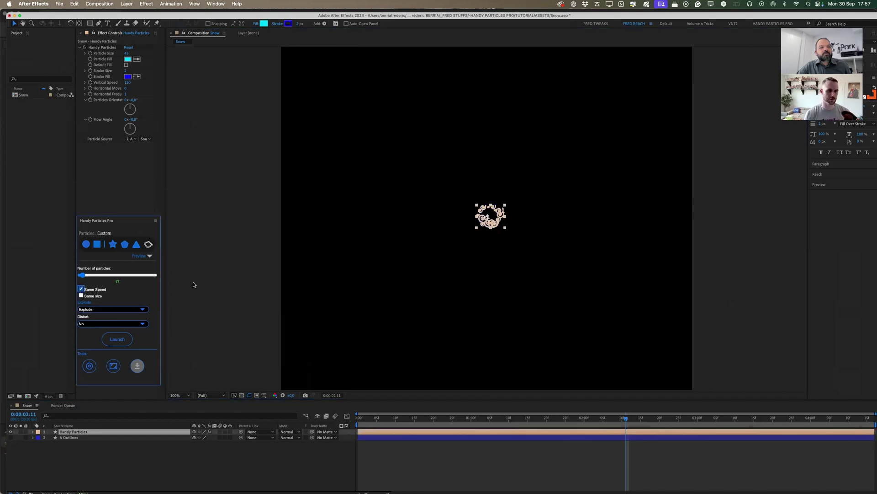
click(468, 234)
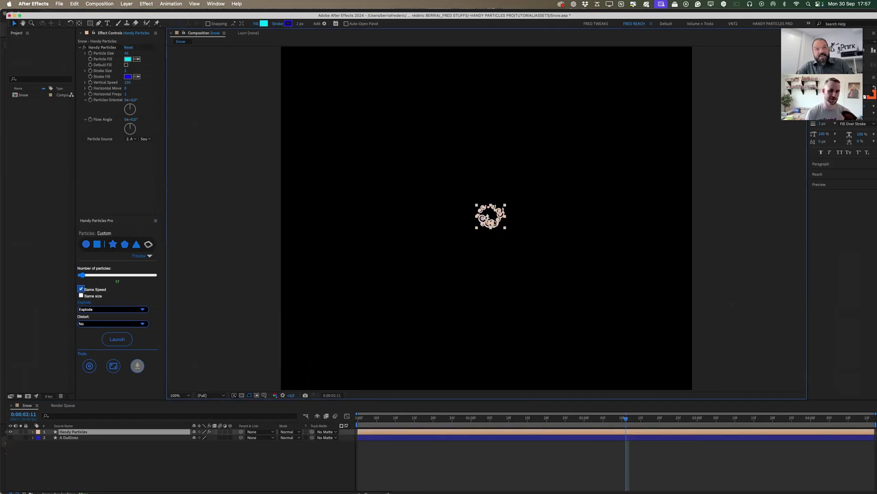
key(Delete)
click(105, 246)
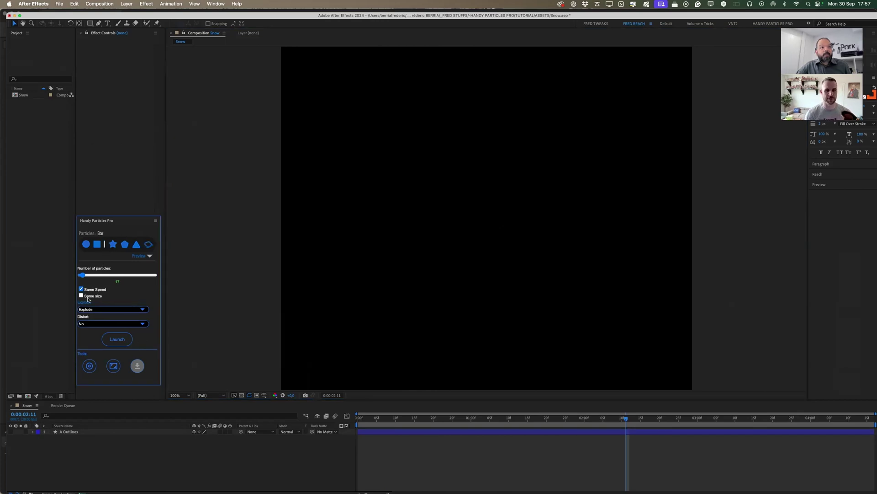
click(81, 289)
Delete the A Outlines layer from the Snow composition.
click(114, 364)
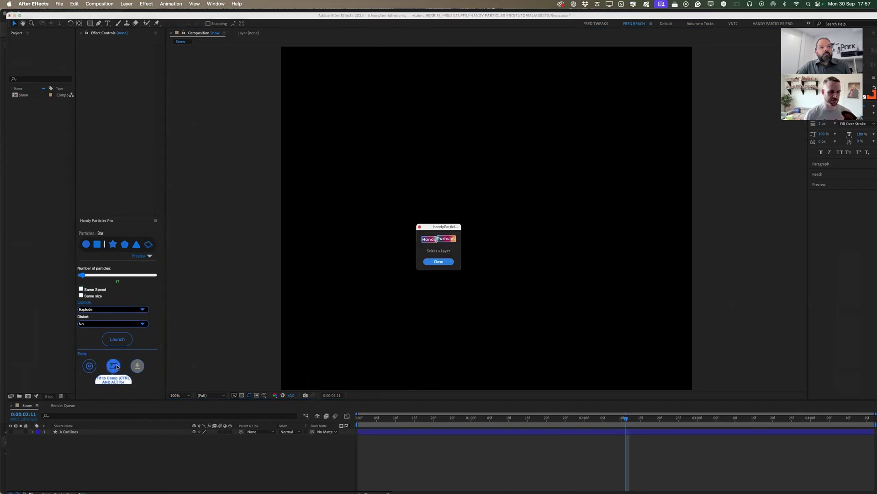
click(438, 262)
click(415, 431)
key(Delete)
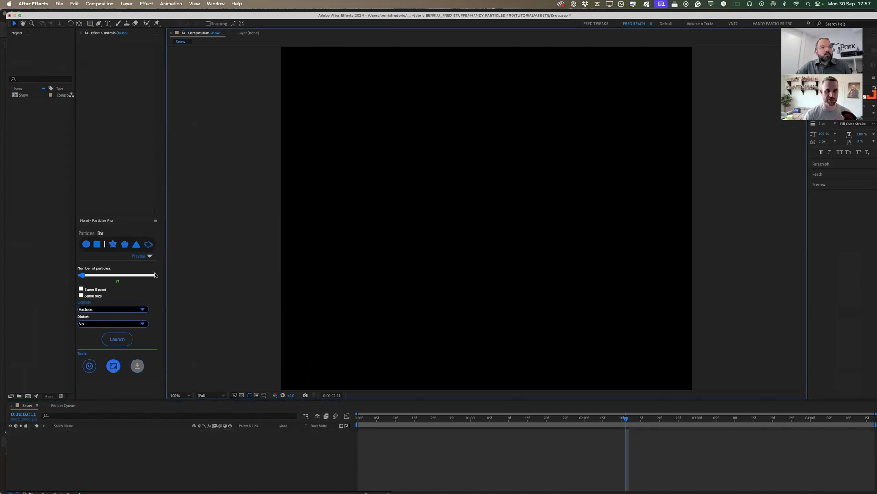
Set Burst to No and launch a Bar particle layer.
click(117, 338)
click(115, 310)
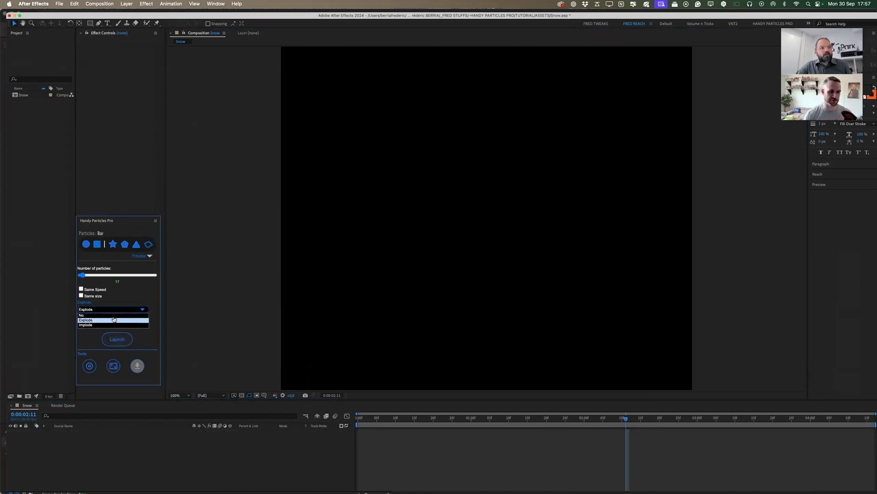
click(113, 320)
click(119, 338)
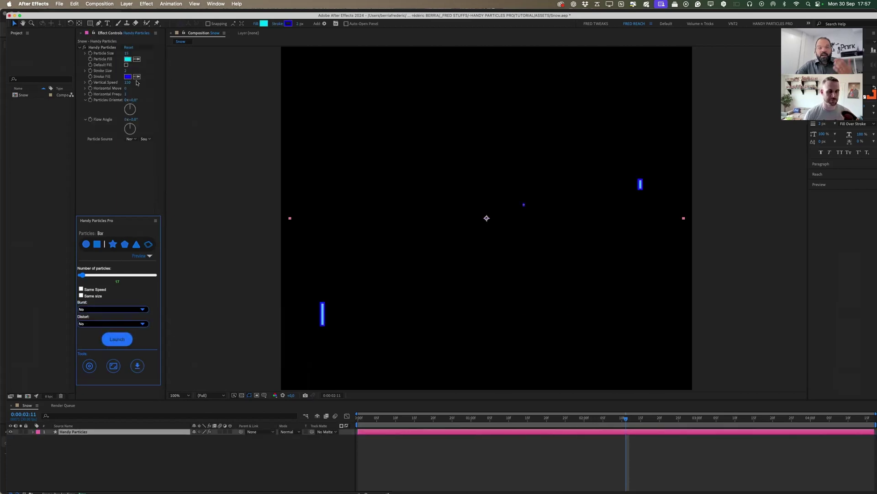
Set the bar particles' fill to FFFFFF, the Stroke Size to 0 and the Flow Angle to about -24°.
click(127, 59)
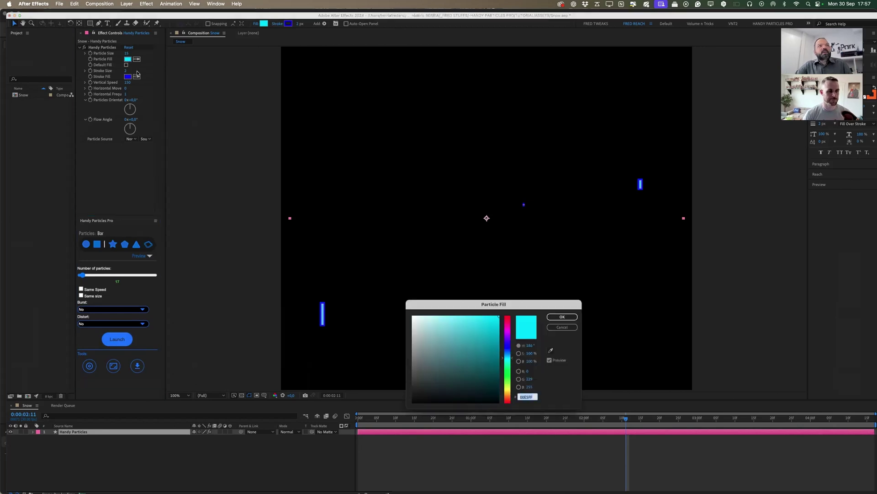
text(FFFFFF)
click(562, 316)
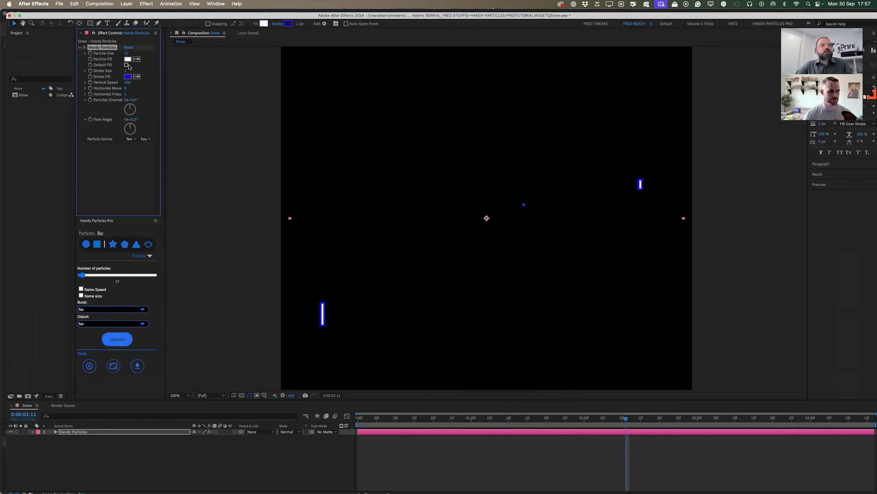
drag(128, 71, 124, 71)
drag(133, 120, 126, 119)
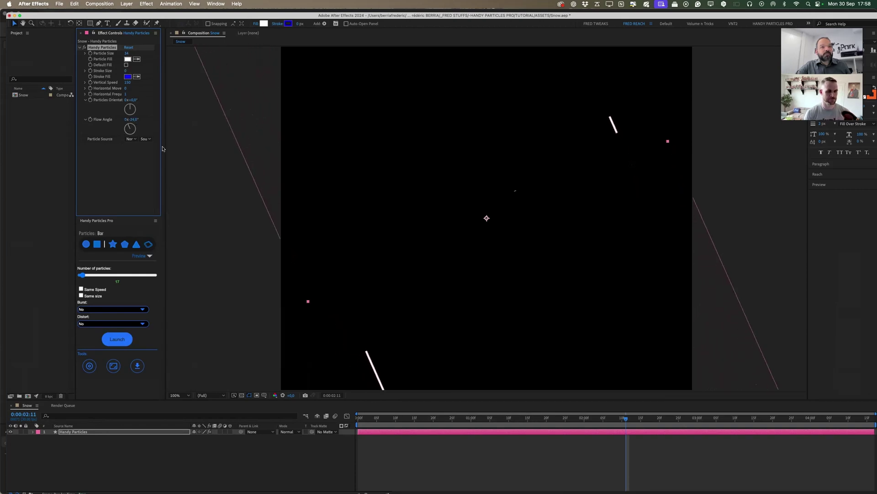
Preview the slanted white bar particles from the first frame and stop playback.
click(412, 426)
key(space)
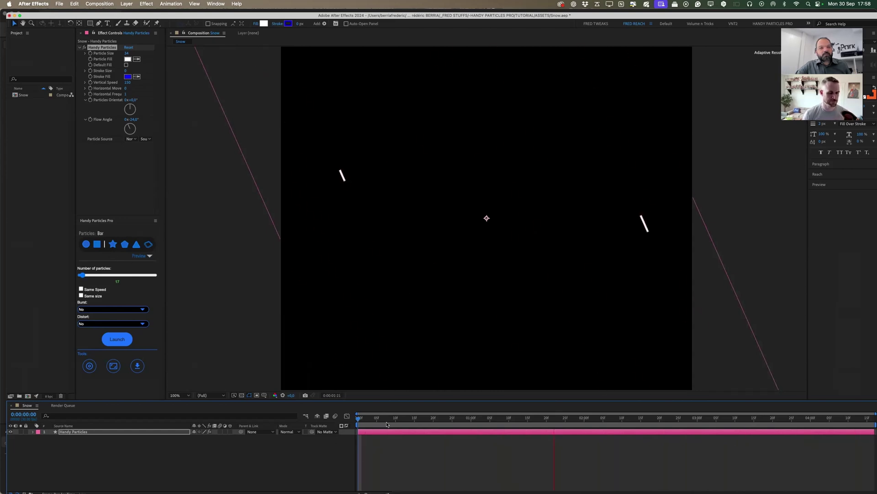
key(space)
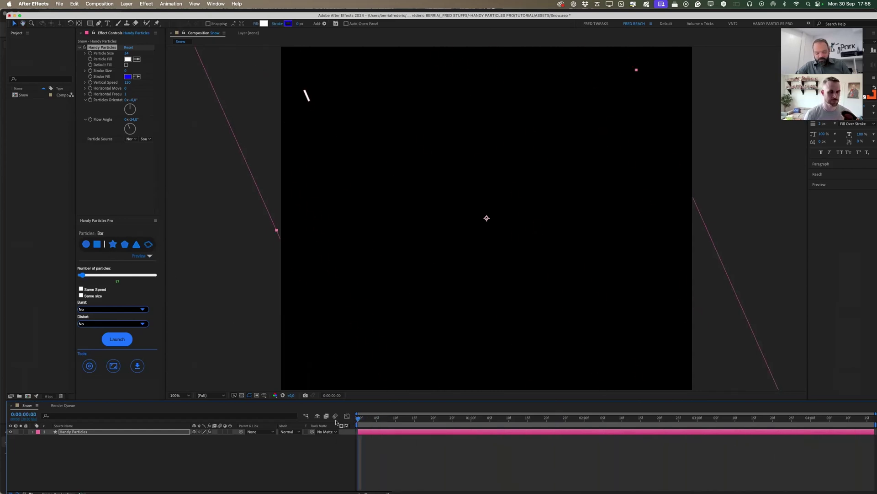
Delete the bar particle layer, and expand and collapse the particle preview.
click(374, 432)
key(Delete)
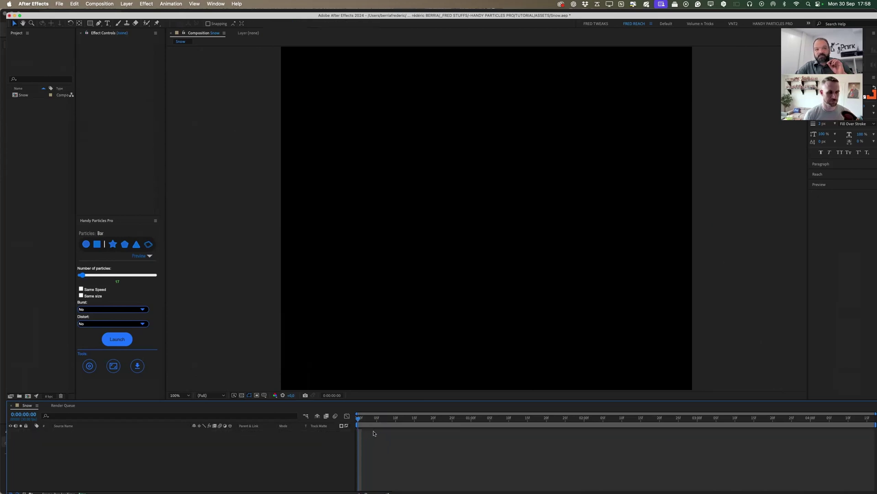
click(150, 257)
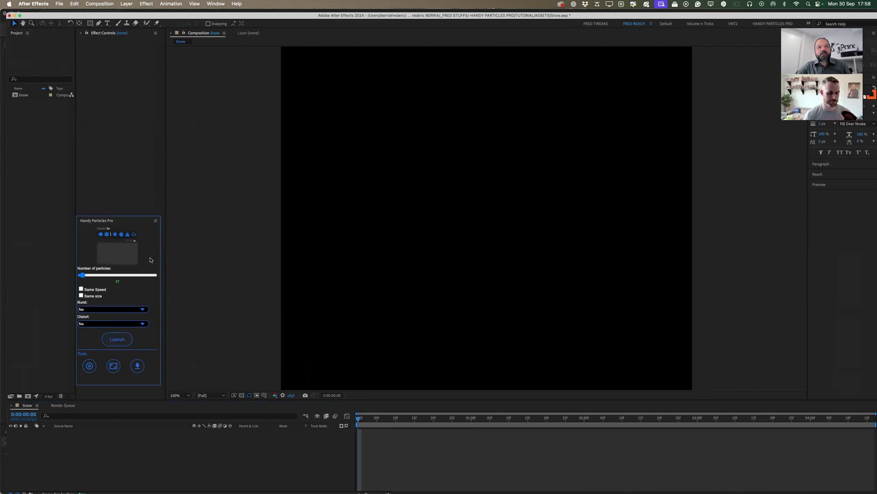
click(134, 241)
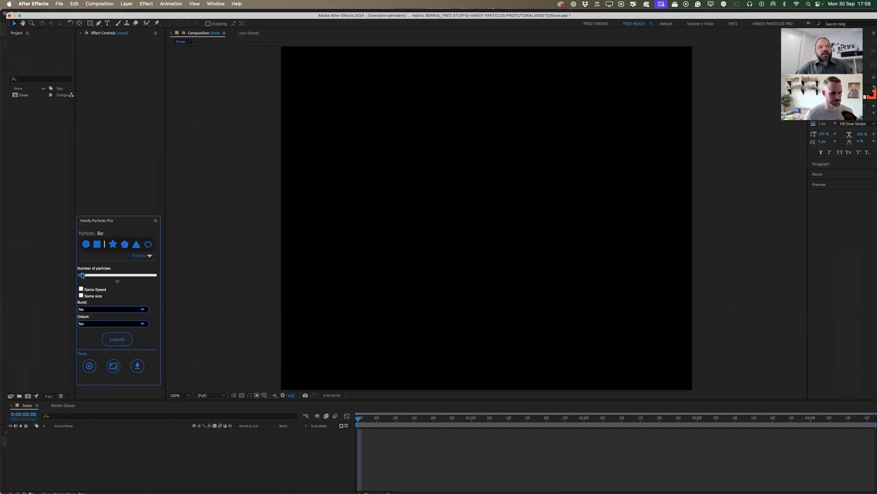
Launch an Ellipse particle layer with the number of particles set to about 43 and preview the falling snow.
click(86, 244)
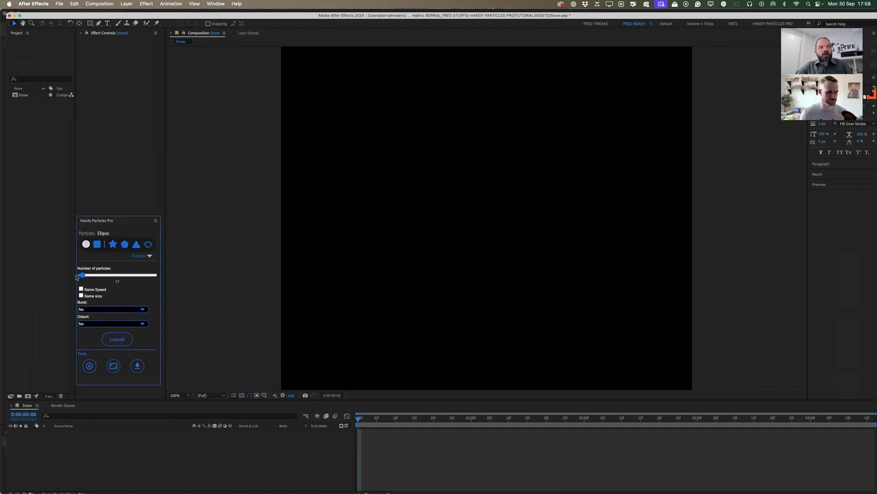
click(86, 276)
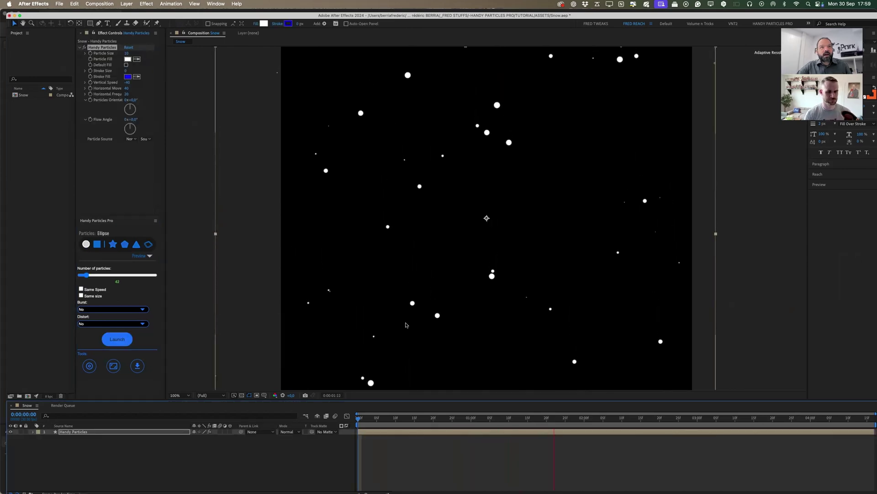
click(763, 351)
key(space)
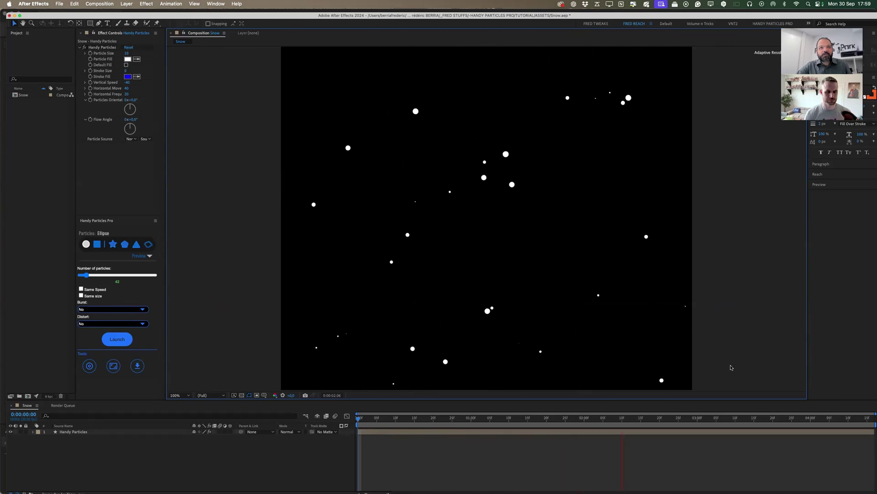
Export the snow particle layer for Rive as Lottie JSON, agreeing to bake its expressions with hold keyframes.
click(417, 432)
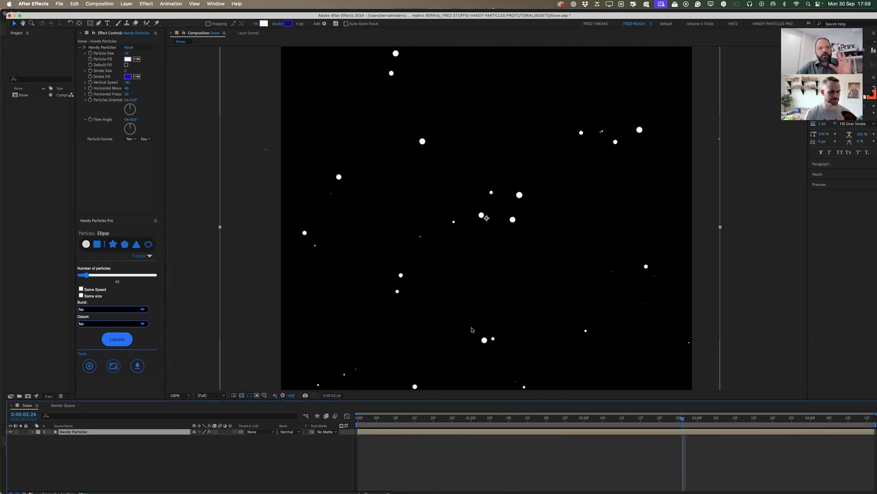
click(137, 367)
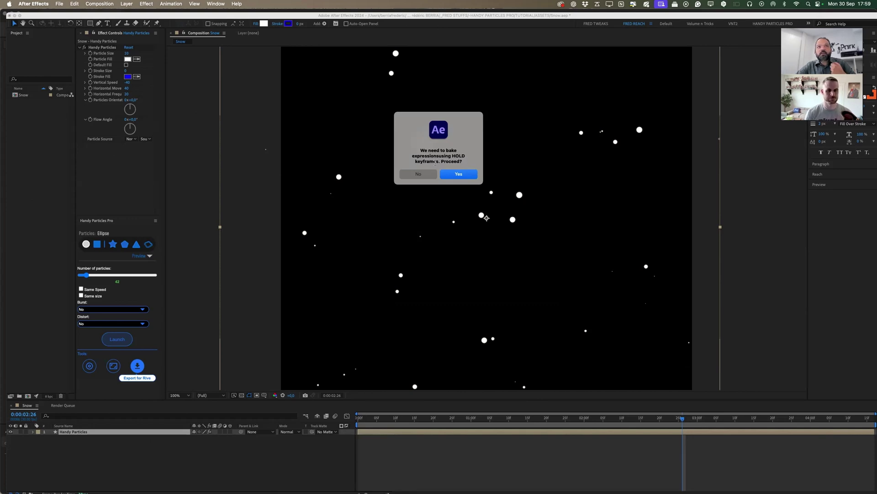
click(468, 175)
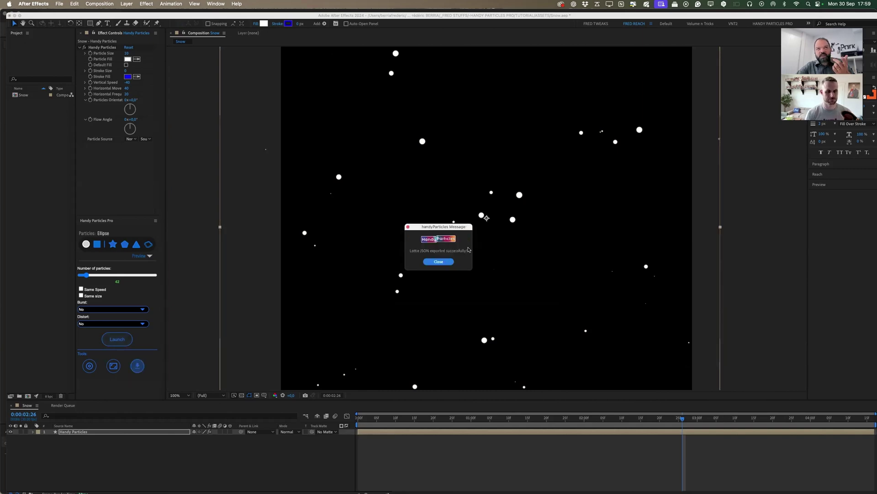
click(442, 262)
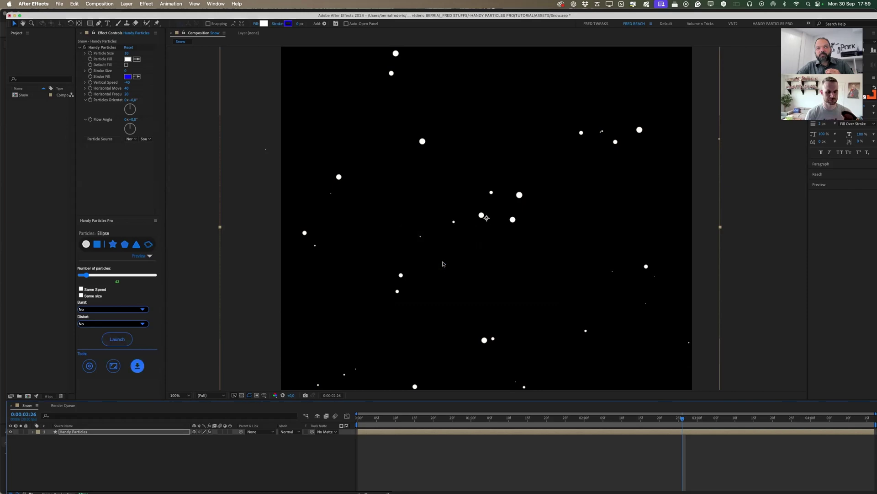
Switch to Rive and play the ROOM artboard's State Machine WINTER, then stop it.
mouse_move(343, 489)
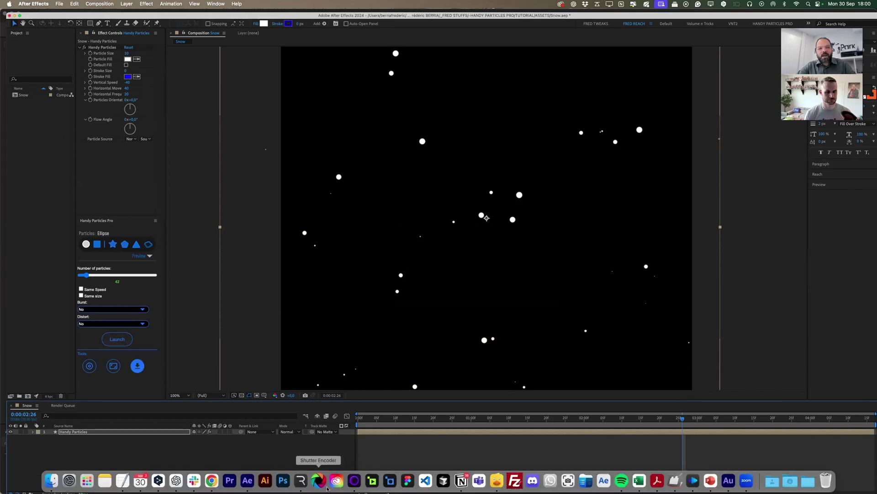
click(303, 481)
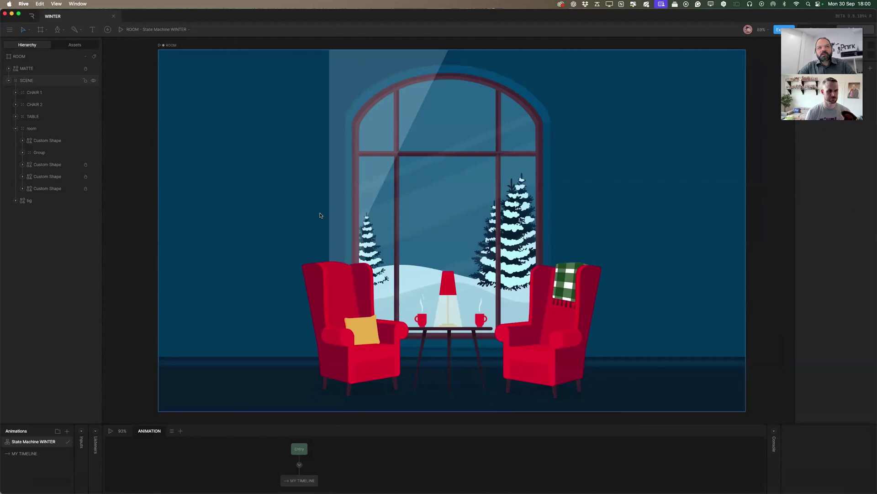
click(110, 431)
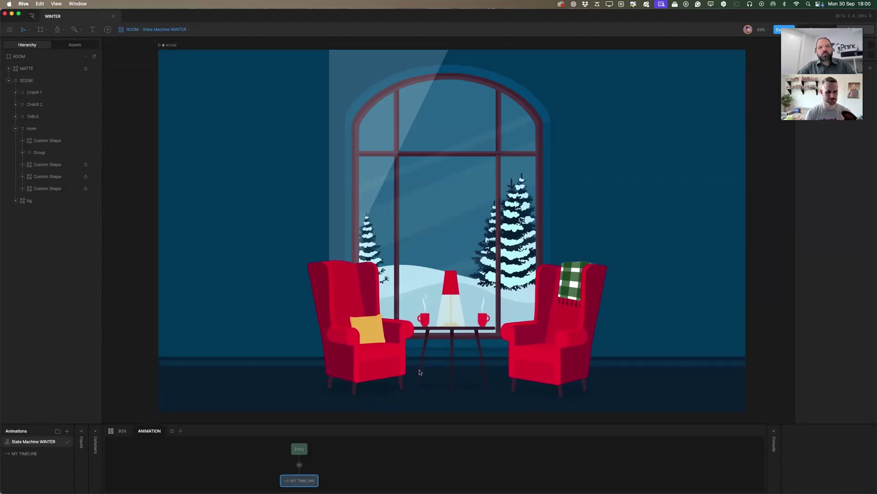
click(110, 431)
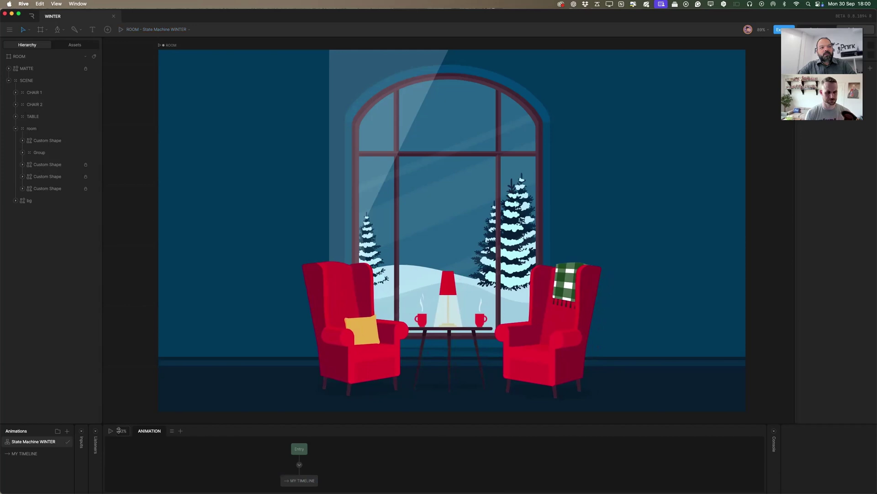
Replace the existing Snow_Handy Particles Lottie asset by deleting it and uploading Snow_Handy Particles_976.json from the Desktop.
click(73, 45)
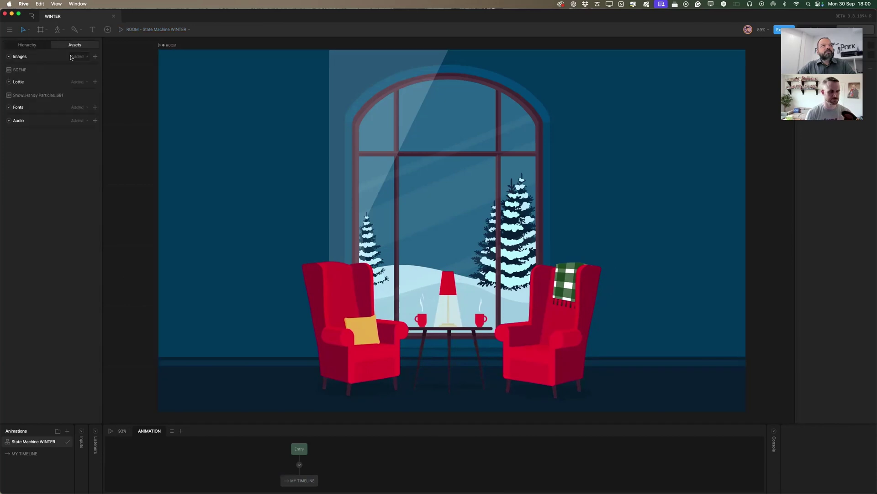
click(55, 95)
key(Delete)
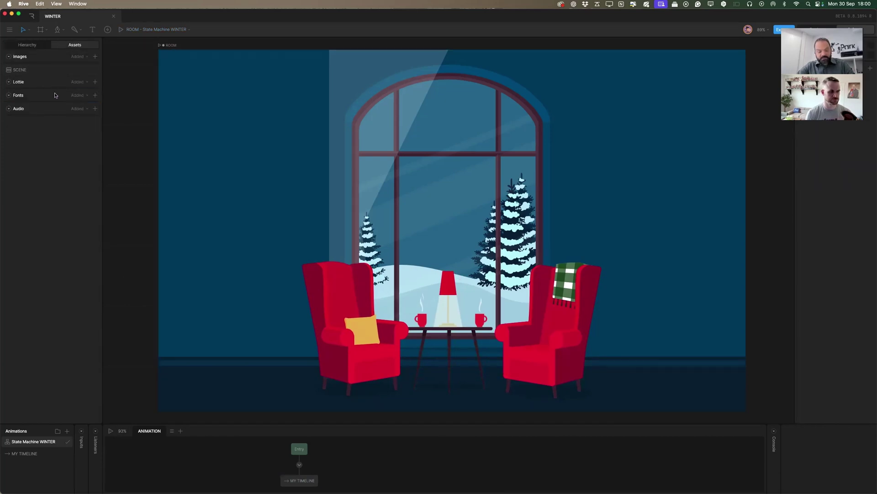
click(95, 82)
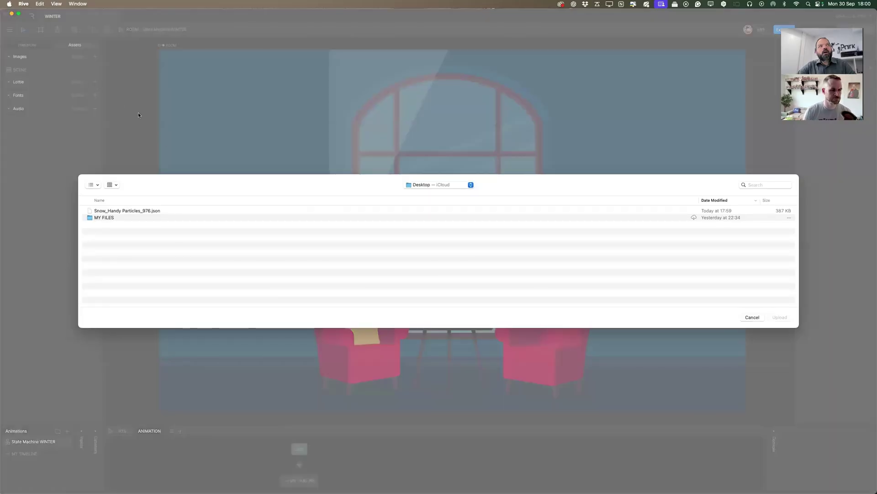
click(151, 211)
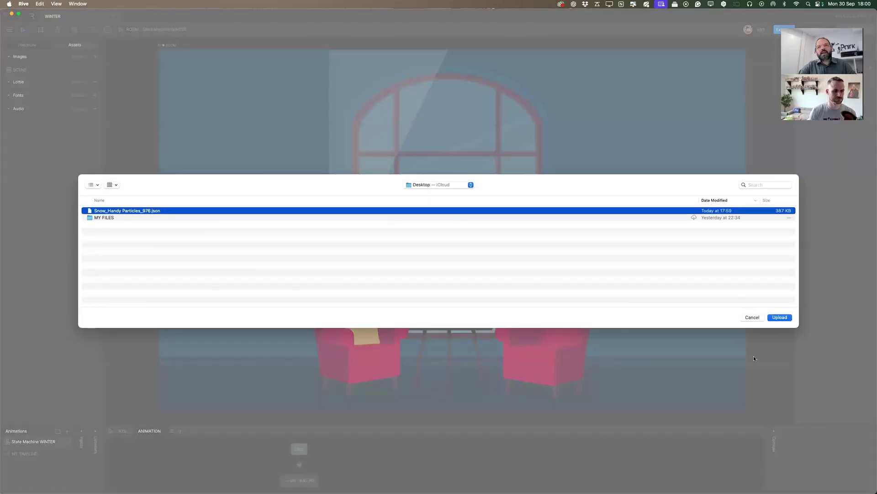
click(786, 319)
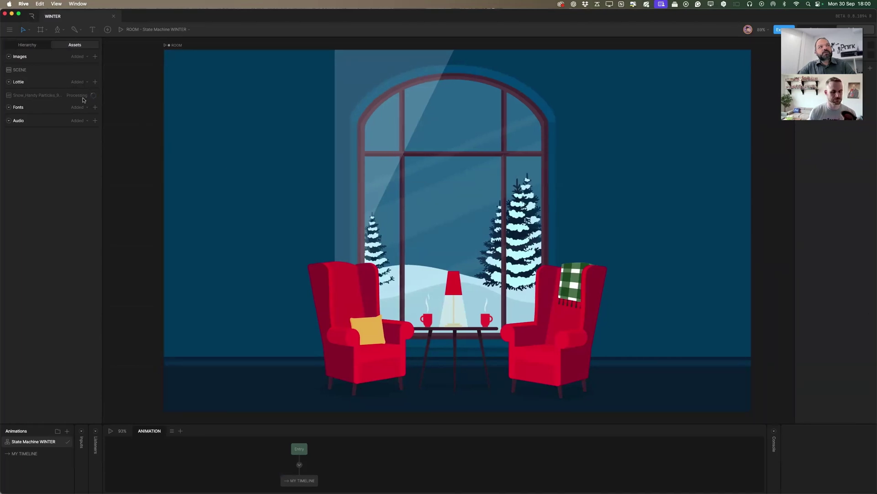
Generate an artboard from the Snow_Handy Particles_976 asset and play its snow animation.
right_click(83, 100)
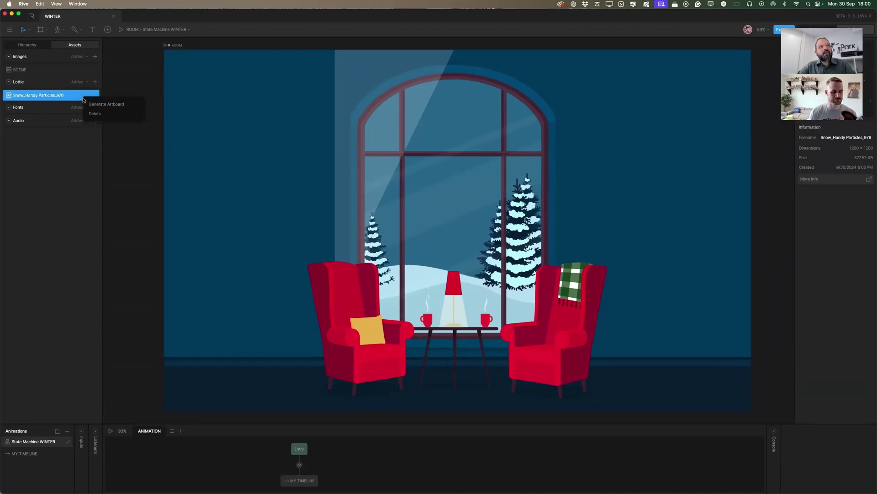
click(106, 104)
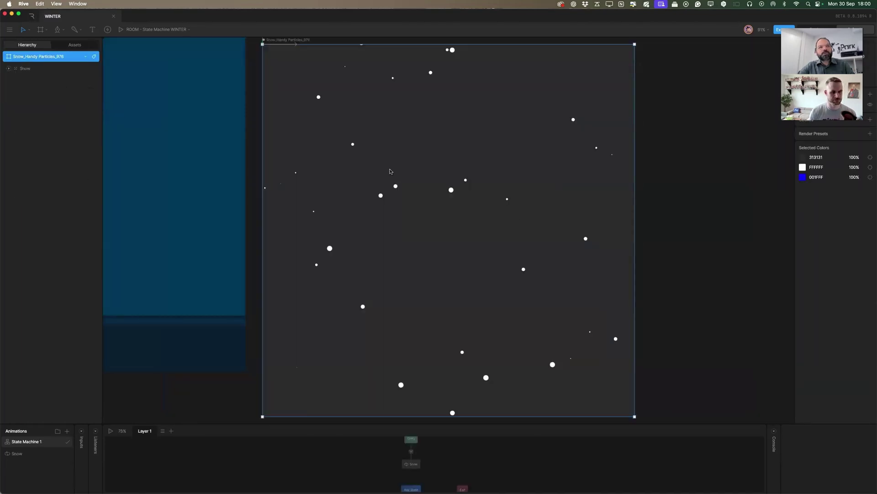
click(111, 430)
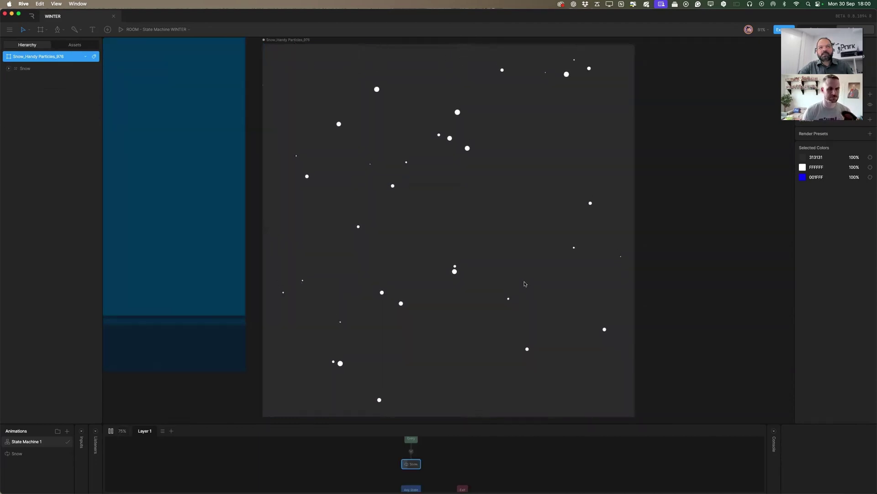
click(111, 431)
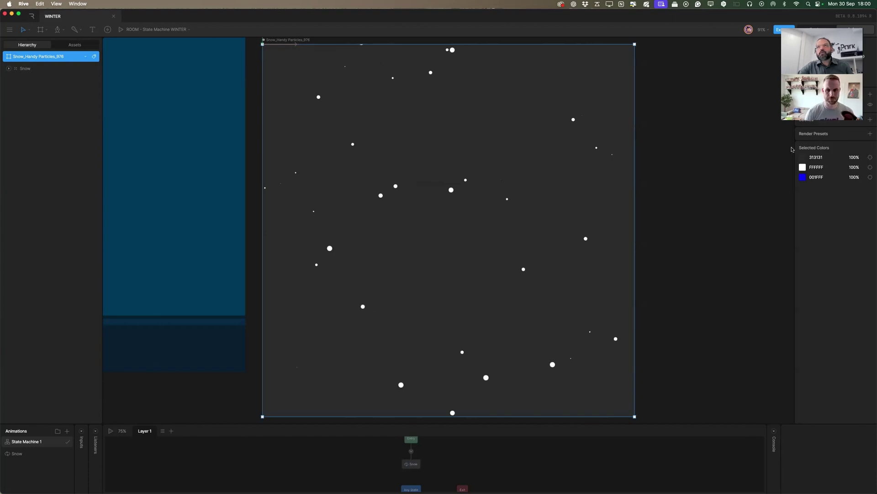
Nest the Snow_Handy Particles_976 artboard inside the ROOM artboard and position it so the snow covers the whole window.
drag(710, 21, 606, 21)
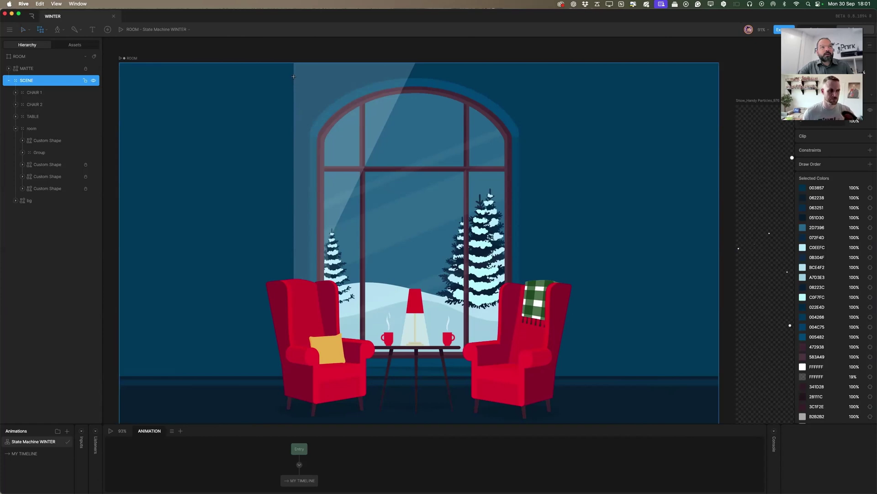
click(293, 76)
click(329, 89)
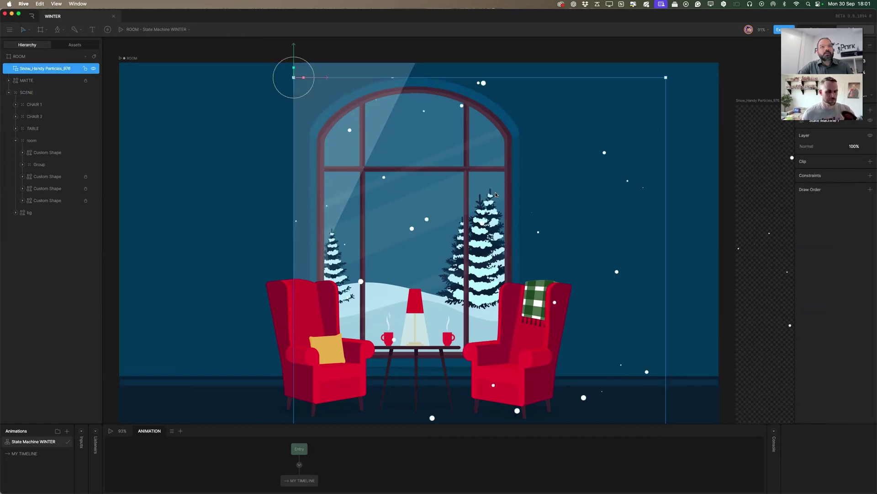
drag(337, 112, 251, 79)
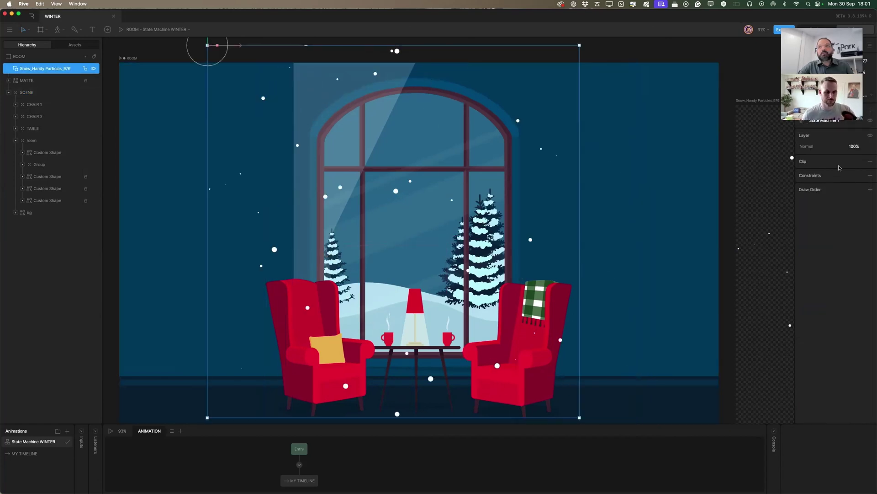
Clip the nested snow to the MATTE shape and move it to the front of the room group inside SCENE.
click(870, 161)
click(36, 81)
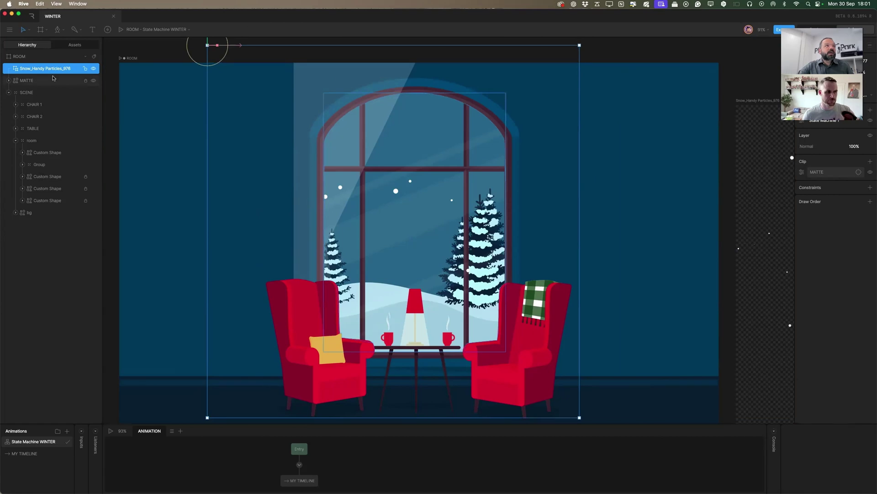
drag(57, 69, 58, 147)
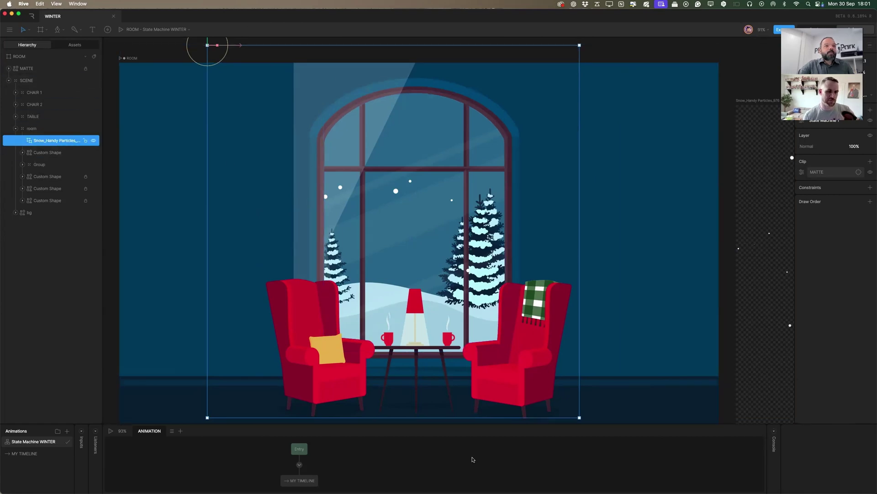
Play State Machine WINTER to preview the snow falling behind the chairs, and stop the playback.
click(724, 414)
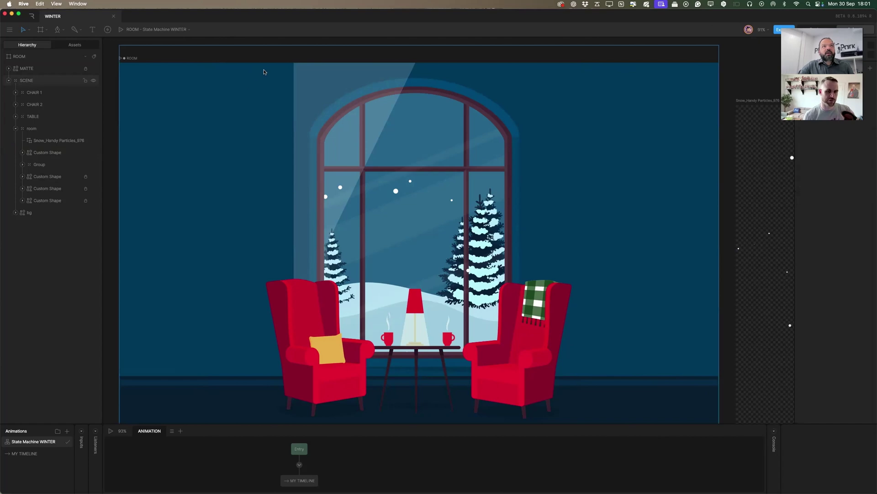
key(space)
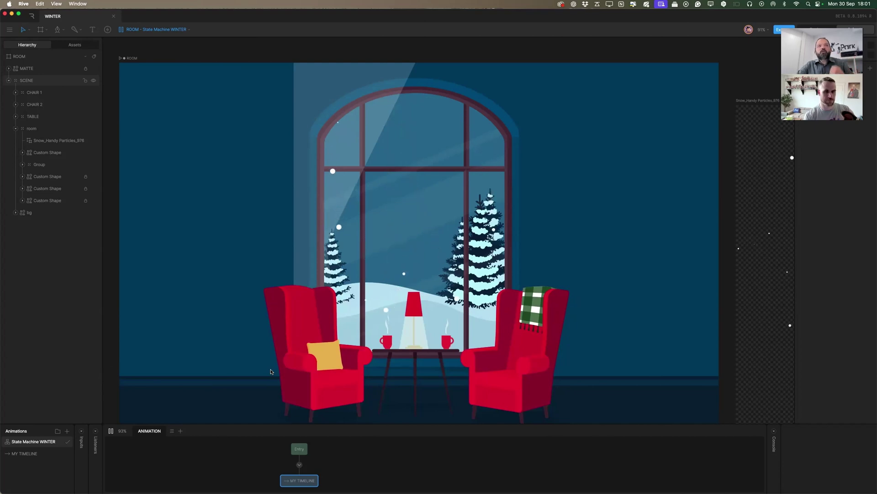
scroll(267, 372, down, 2)
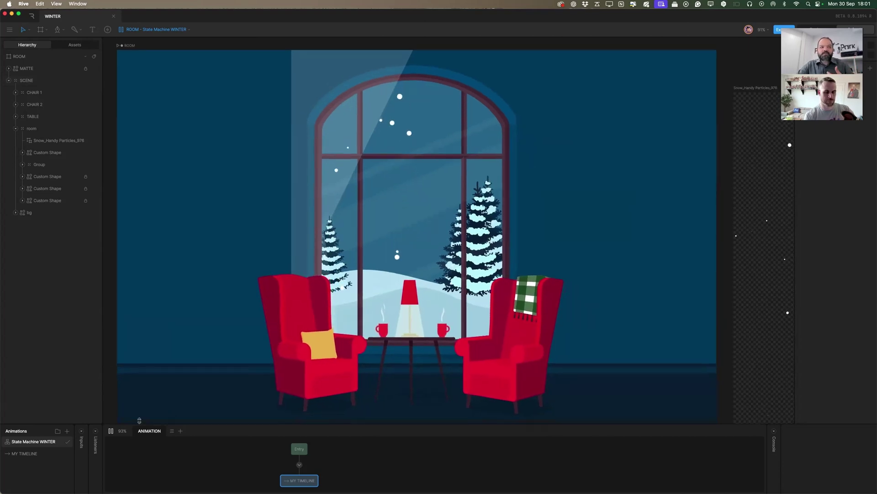
click(111, 432)
Recolor the white particles of the Snow_Handy Particles_976 artboard to red E01717.
mouse_move(251, 488)
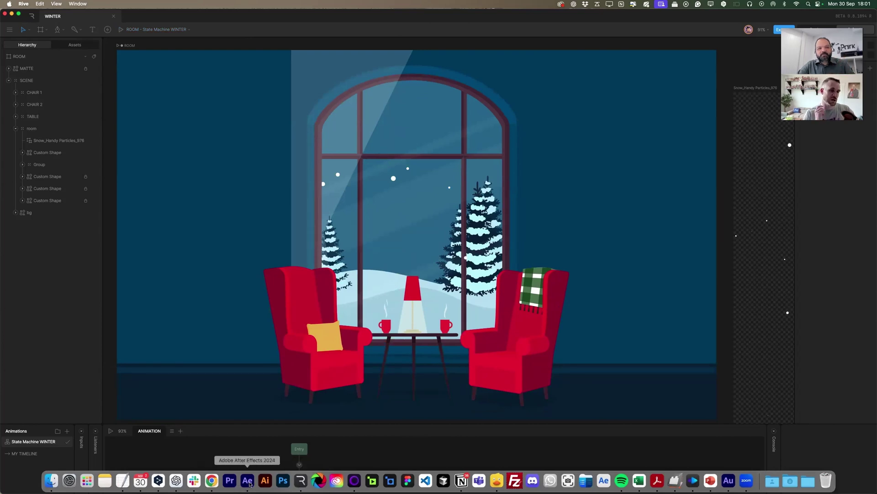
scroll(586, 209, left, 1)
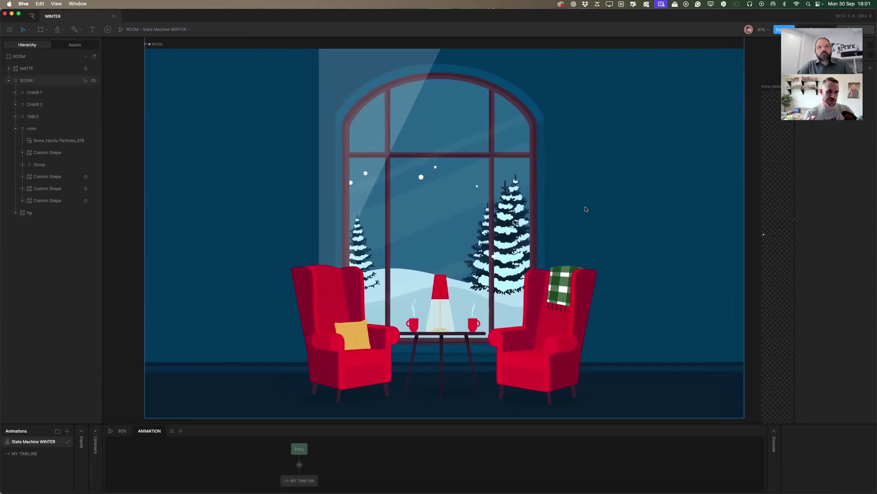
scroll(586, 209, right, 4)
scroll(585, 210, right, 2)
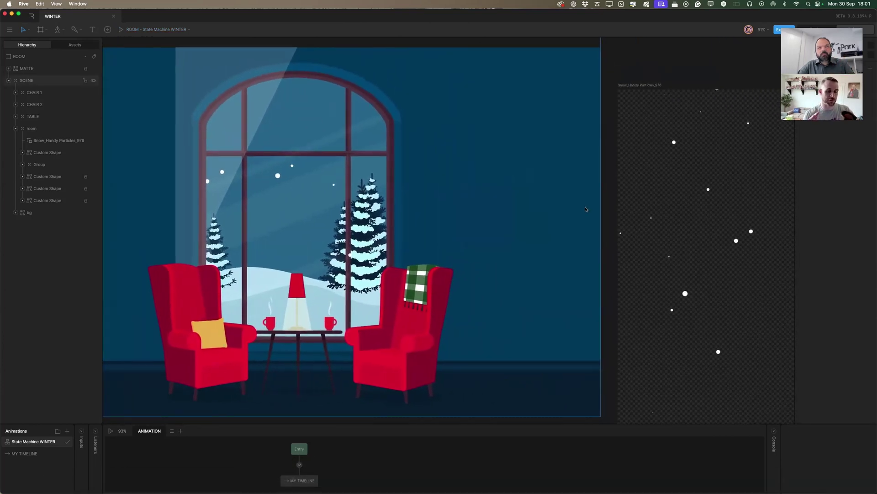
mouse_move(279, 489)
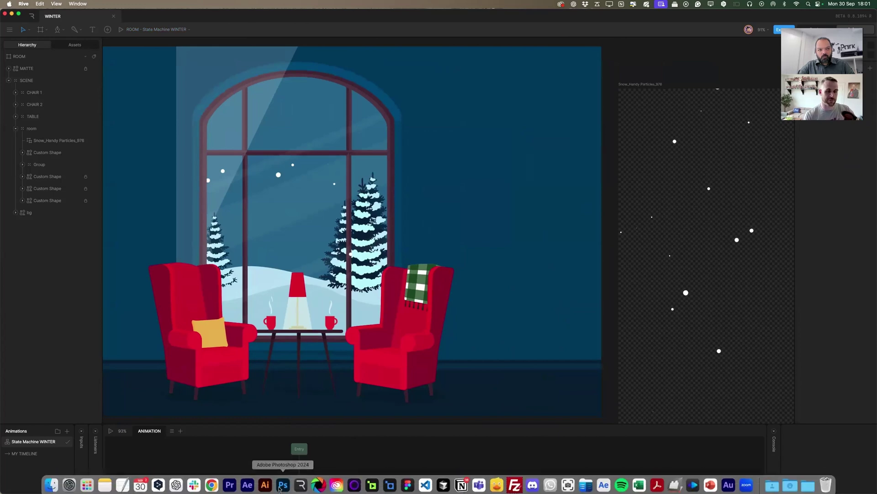
click(642, 85)
click(802, 167)
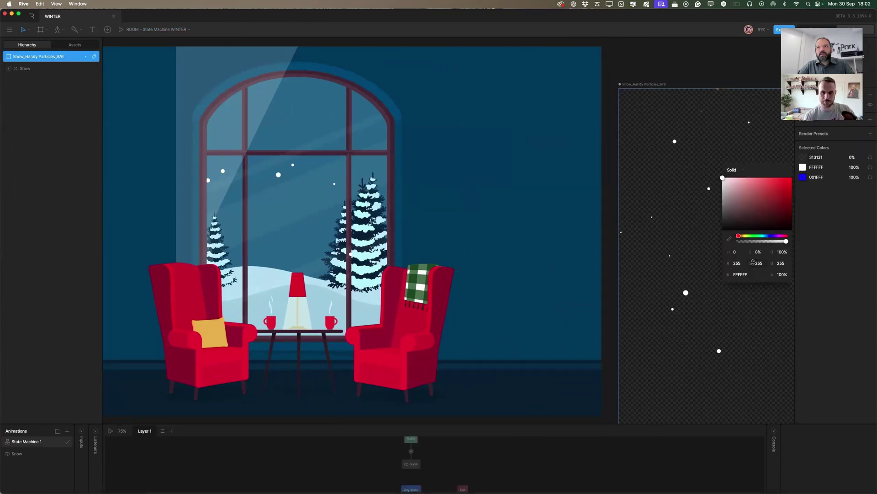
drag(778, 204, 785, 184)
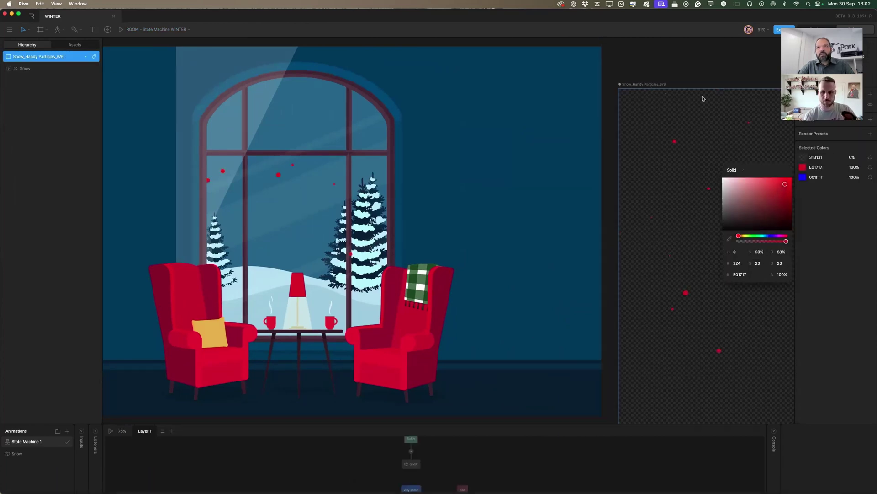
Switch to After Effects and replace the existing particle layer with 40 polygon particles using the Twirl distortion.
key(super+Tab)
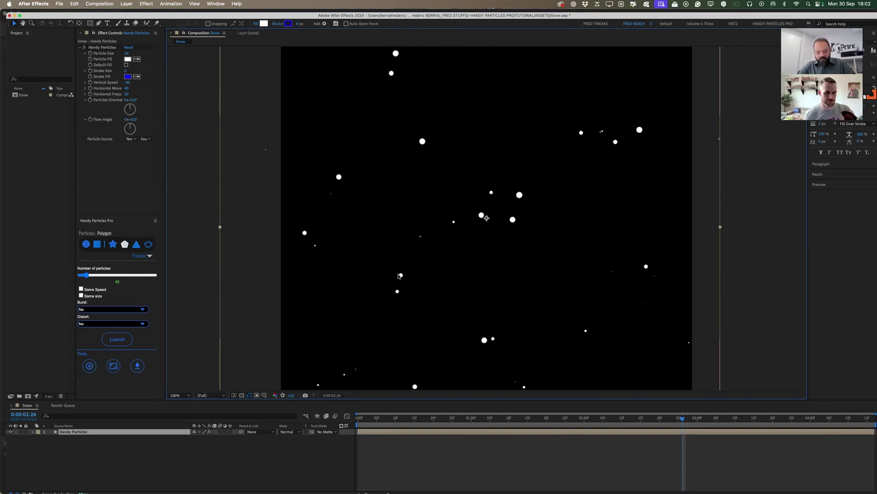
key(Delete)
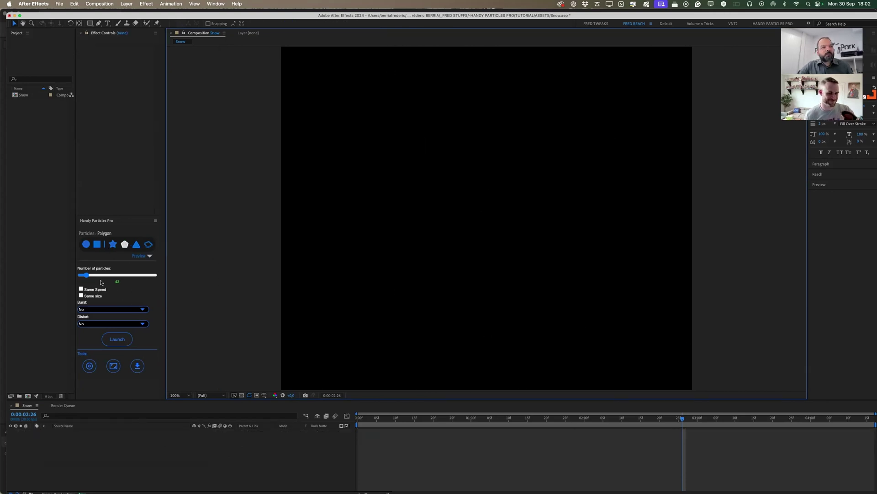
click(87, 276)
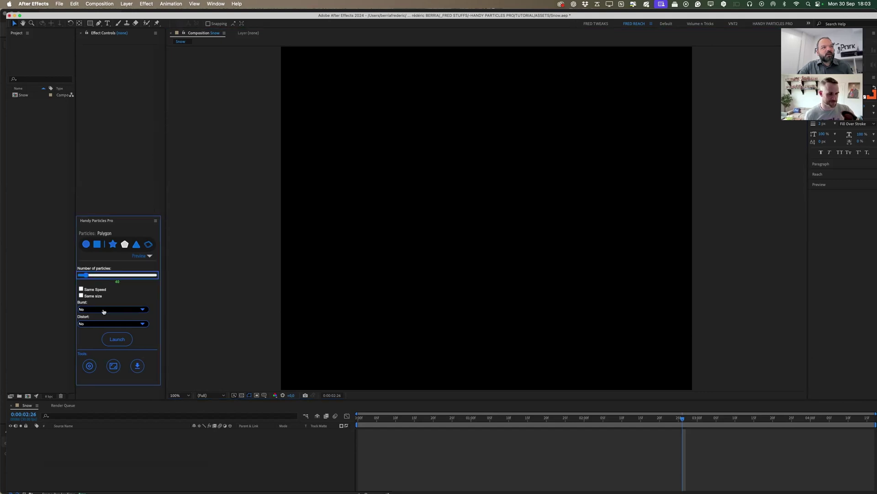
click(105, 324)
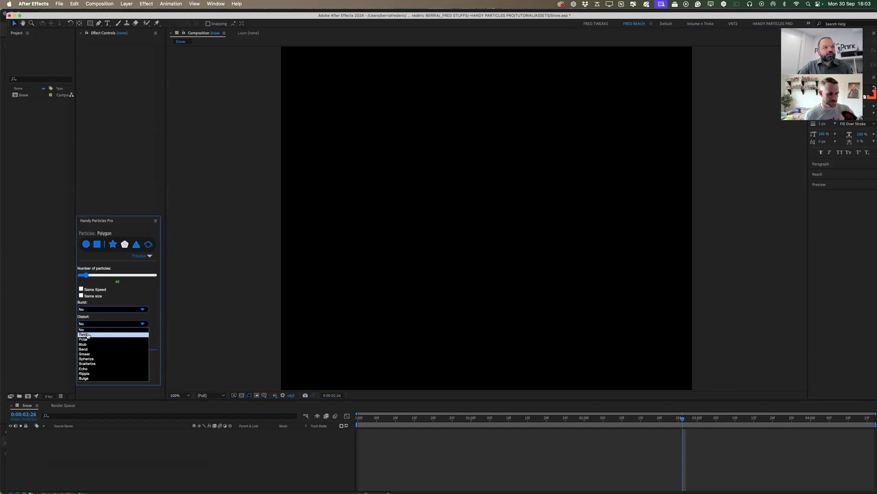
click(90, 335)
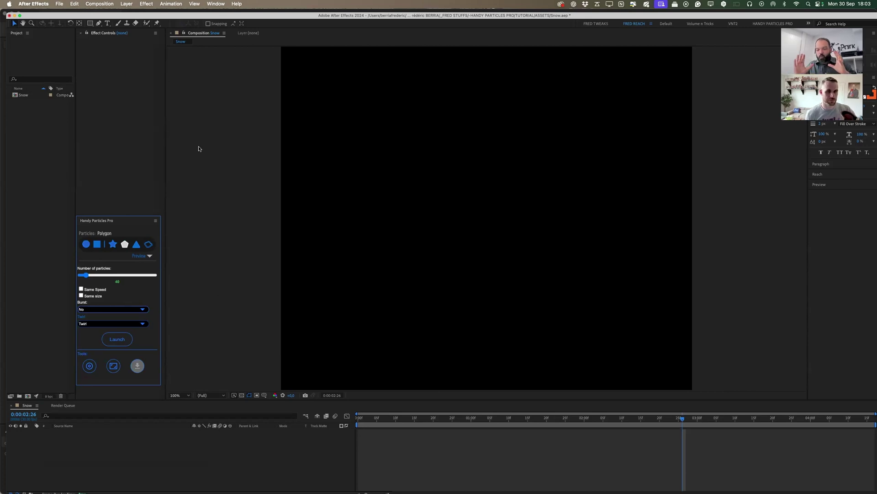
click(116, 340)
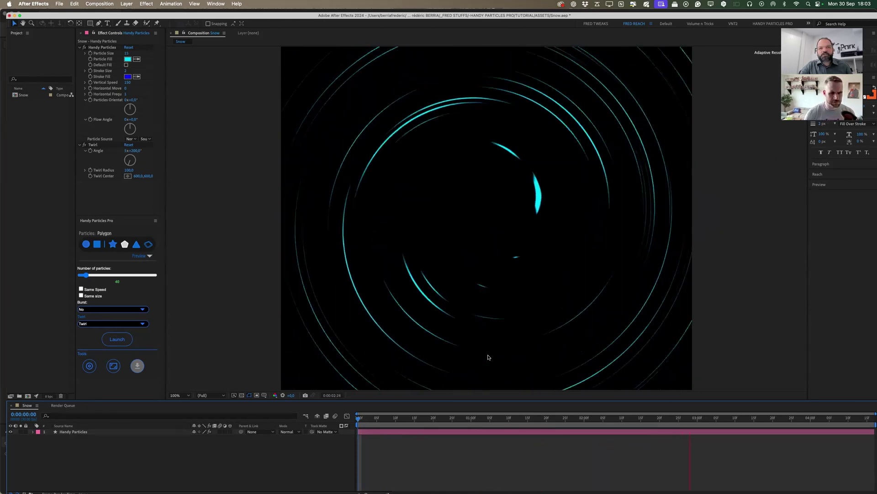
Replace the twirled particle layer with polygon particles using the Blob distortion, with the composition shown at 50%.
click(502, 328)
key(comma)
key(comma)
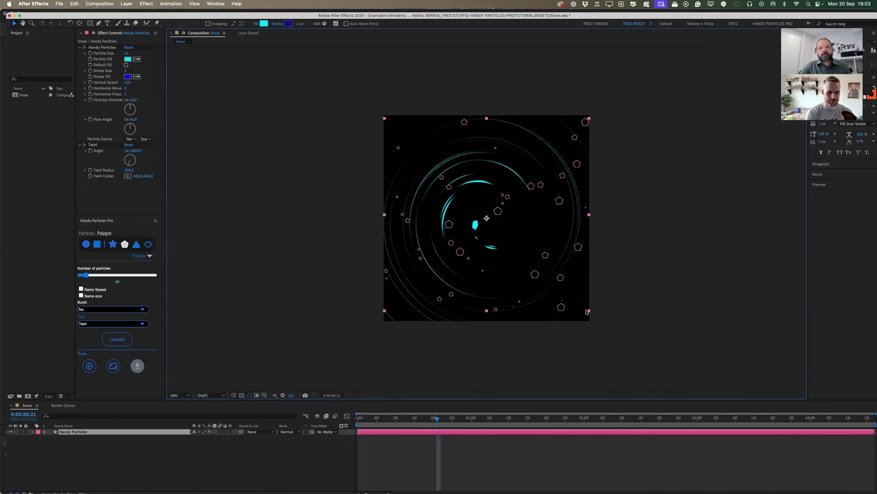
key(Delete)
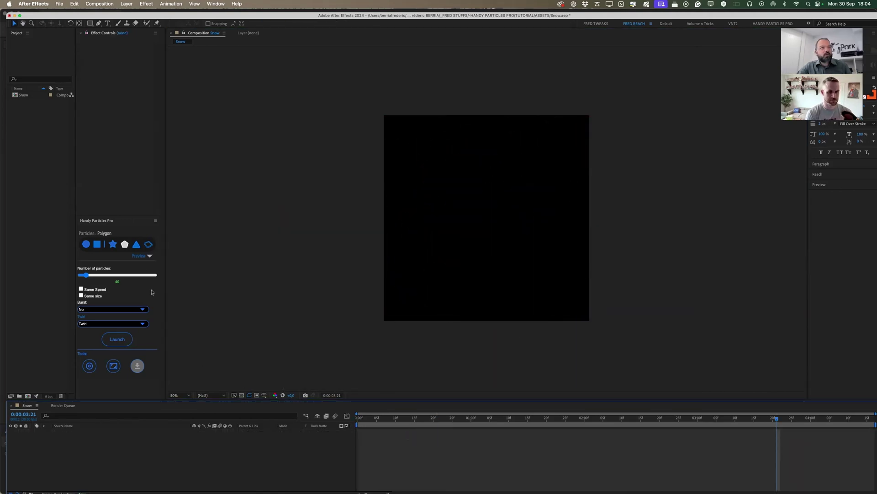
click(99, 324)
click(100, 325)
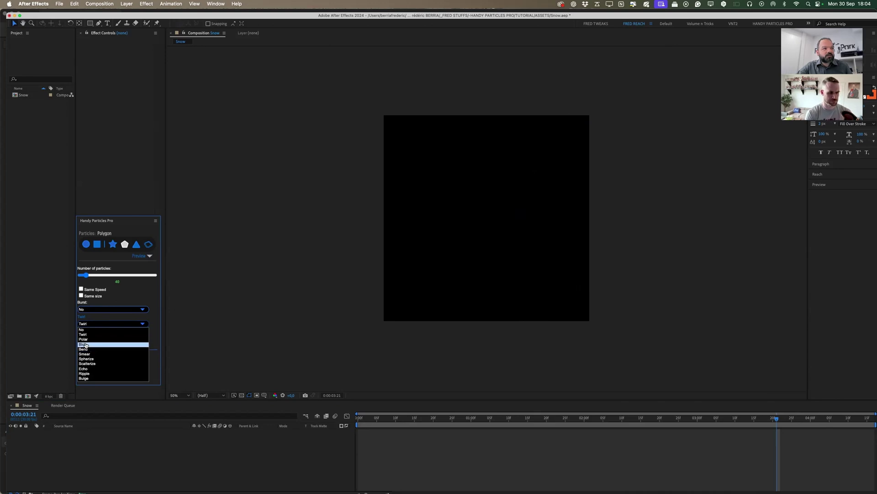
click(114, 345)
click(117, 339)
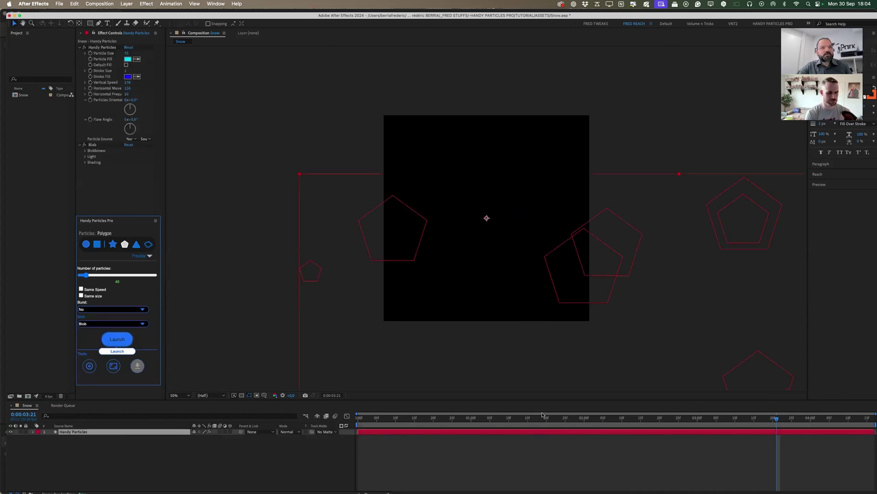
Preview the blob animation, enlarge its particles with a stroke size of 62, and return the playhead to the first frame.
key(space)
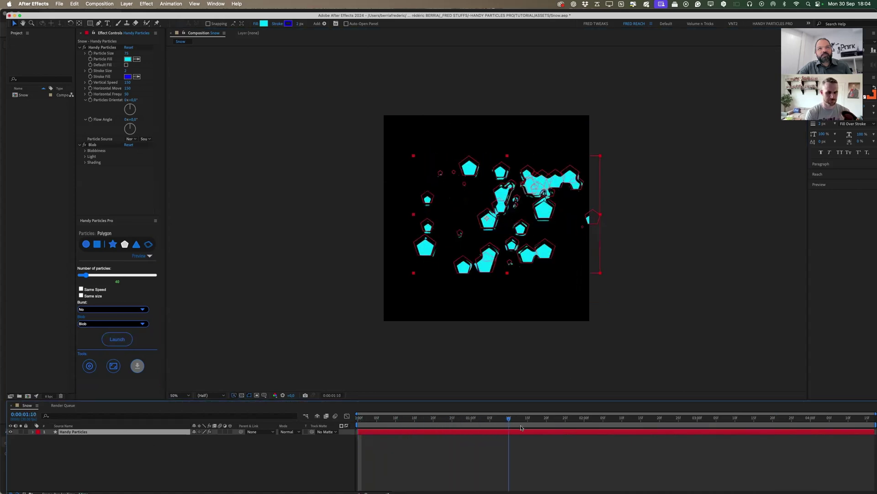
mouse_move(125, 53)
mouse_down()
mouse_move(142, 53)
mouse_move(147, 72)
mouse_up()
drag(430, 419, 357, 422)
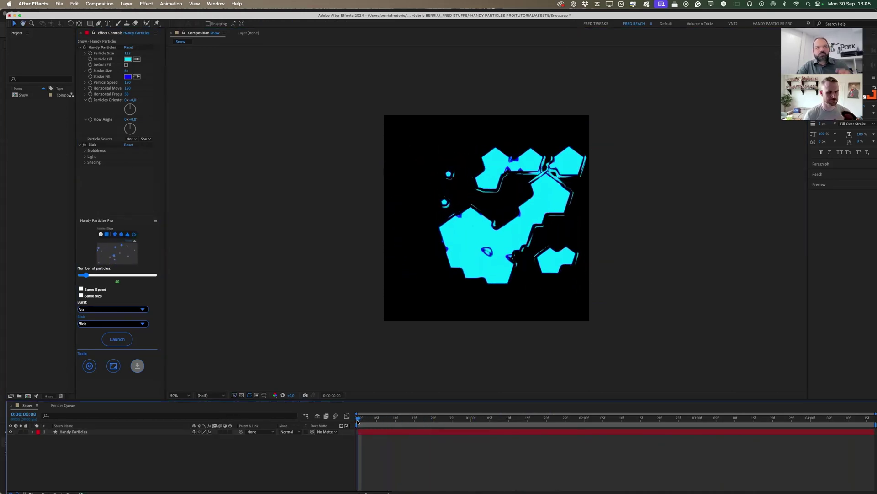
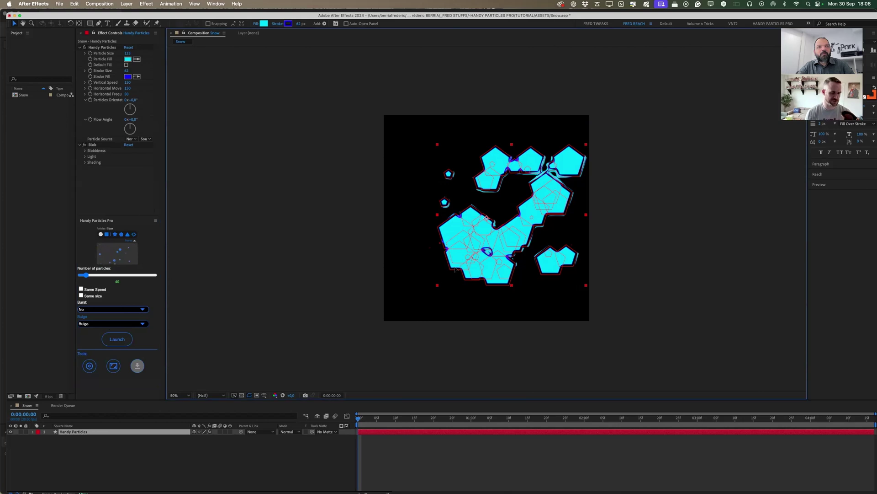
Generate 224 bar-shaped particles with Handy Particles Pro, with both Burst and Distortion set to No.
click(110, 236)
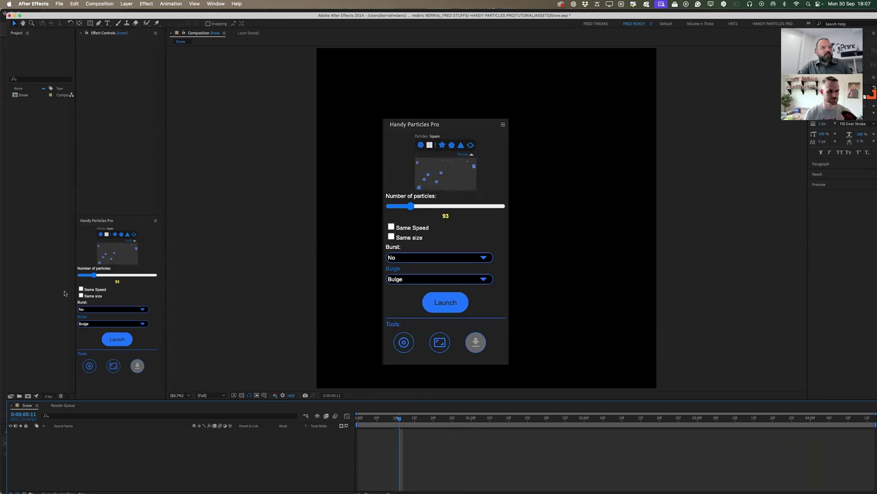
click(113, 237)
click(110, 235)
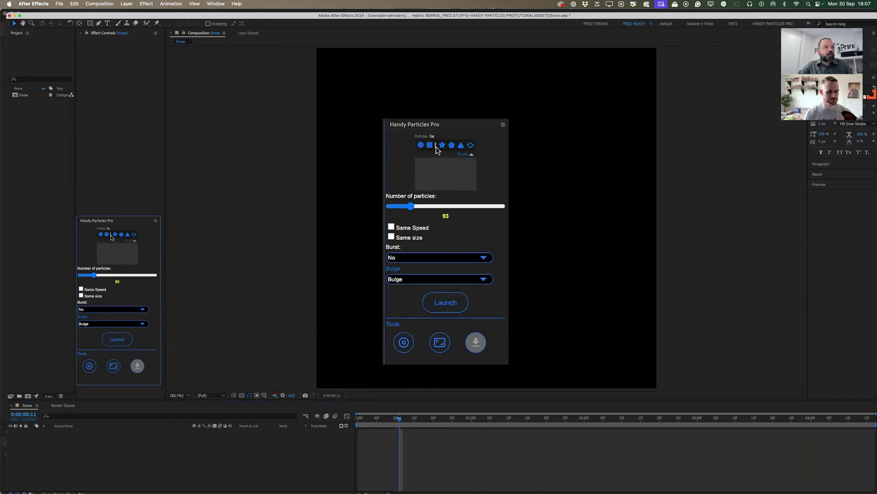
click(104, 324)
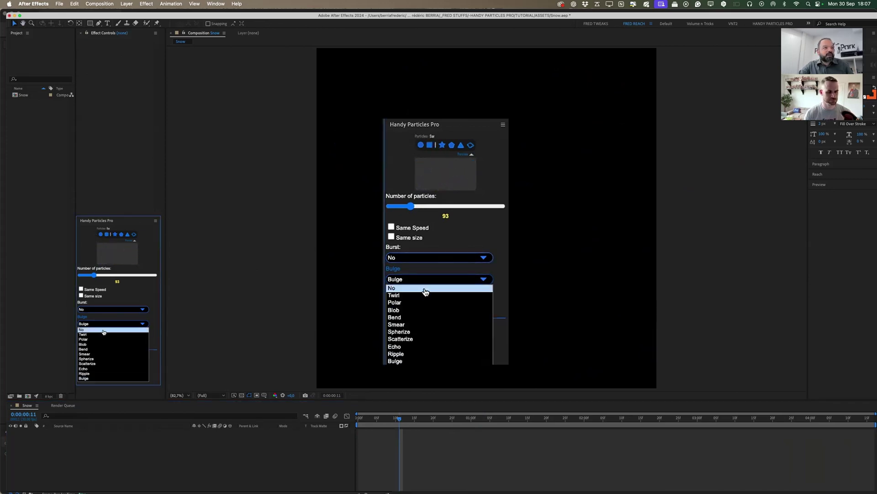
click(104, 330)
click(112, 340)
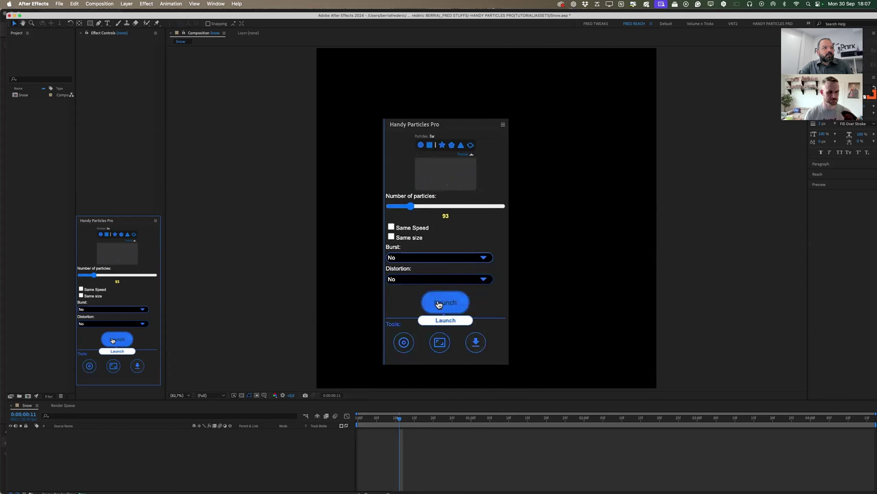
drag(413, 206, 440, 208)
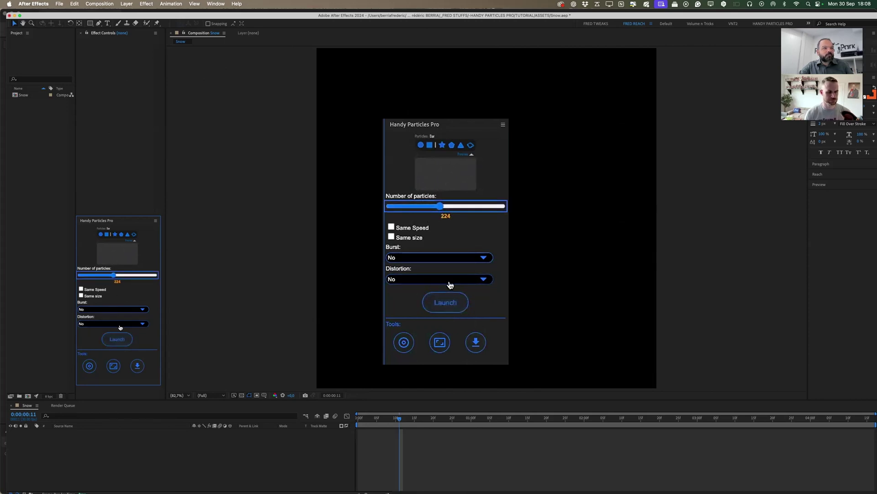
click(117, 339)
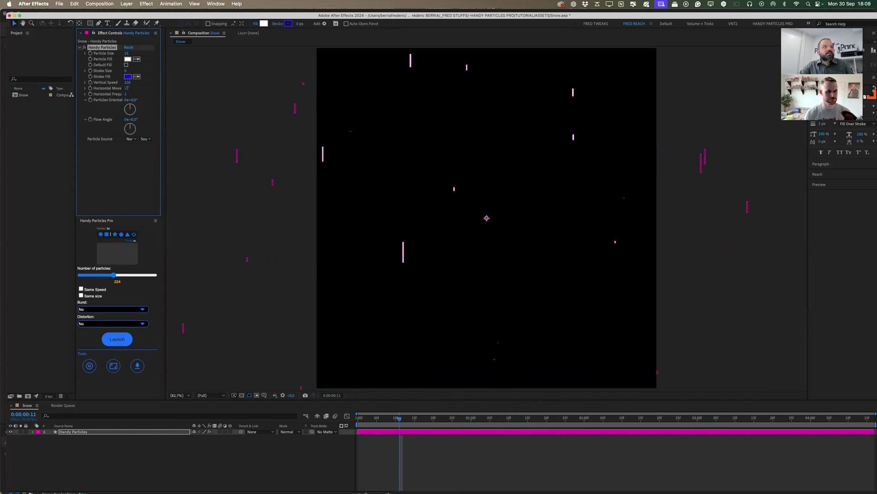
Fit the bar particles to the composition and set their Horizontal Frequency to 15.
click(113, 365)
click(293, 258)
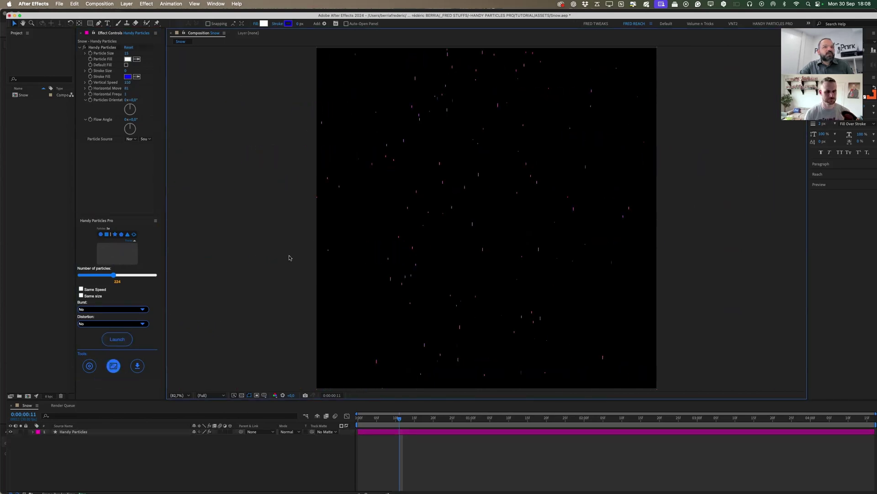
drag(129, 97, 133, 97)
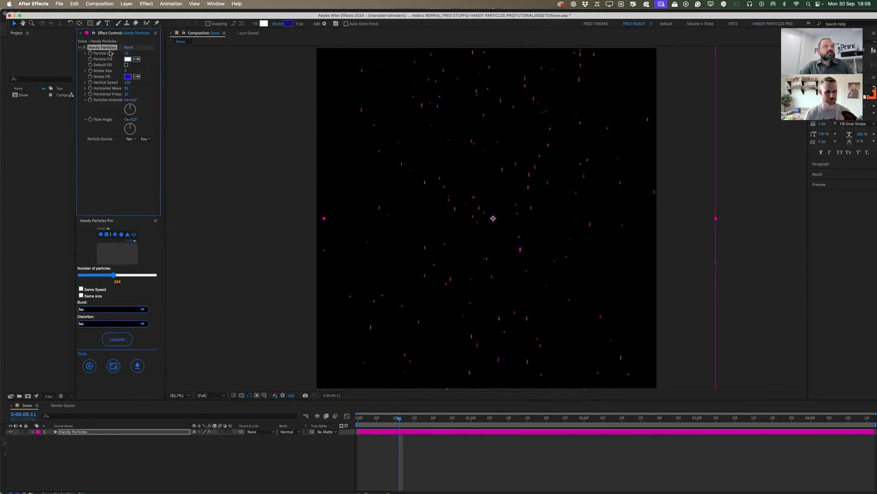
Set the bar particles' Particle Size to 117 and Vertical Speed to 30, and preview the falling bars from the first frame.
drag(128, 53, 136, 53)
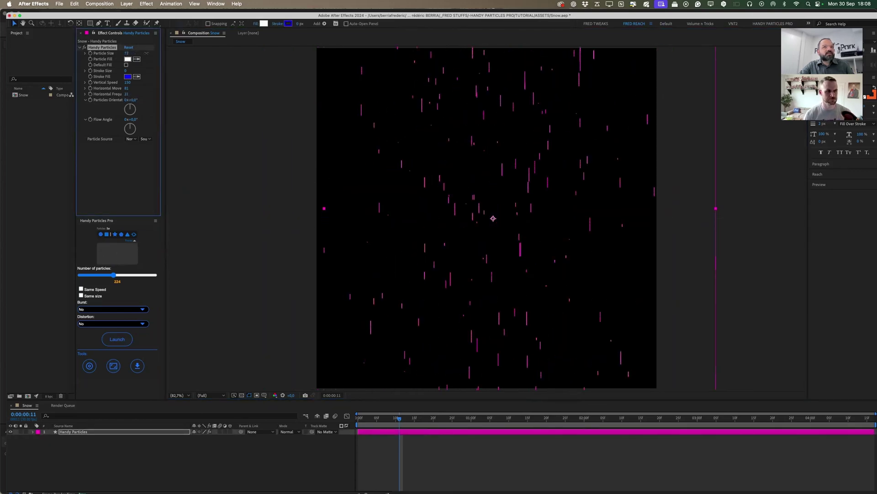
click(253, 415)
key(space)
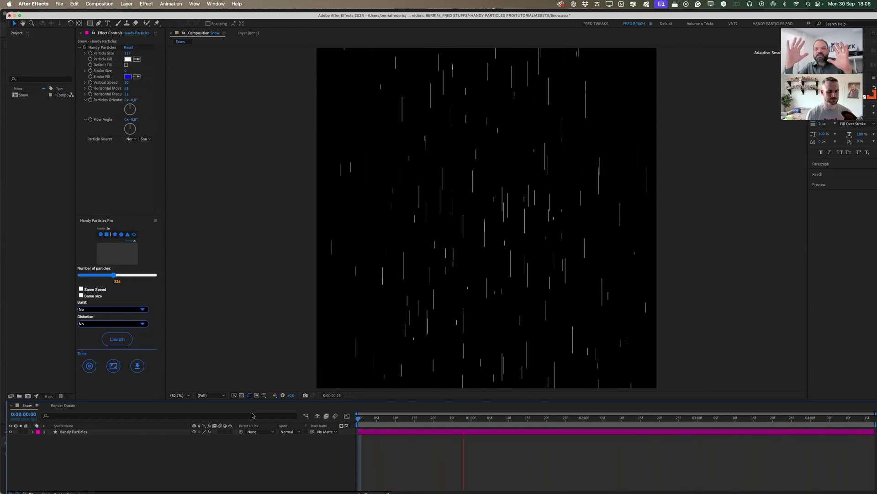
Set the bar particles' Flow Angle to 90° and preview the sideways motion.
click(142, 120)
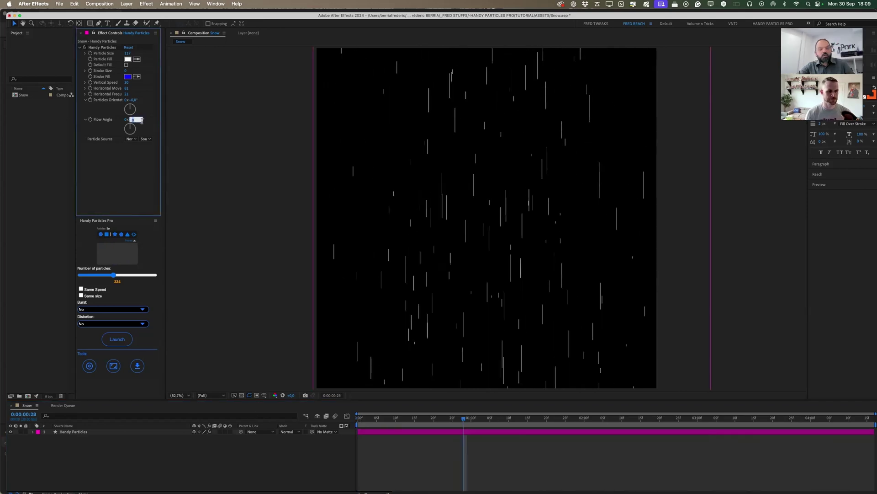
text(90)
key(Return)
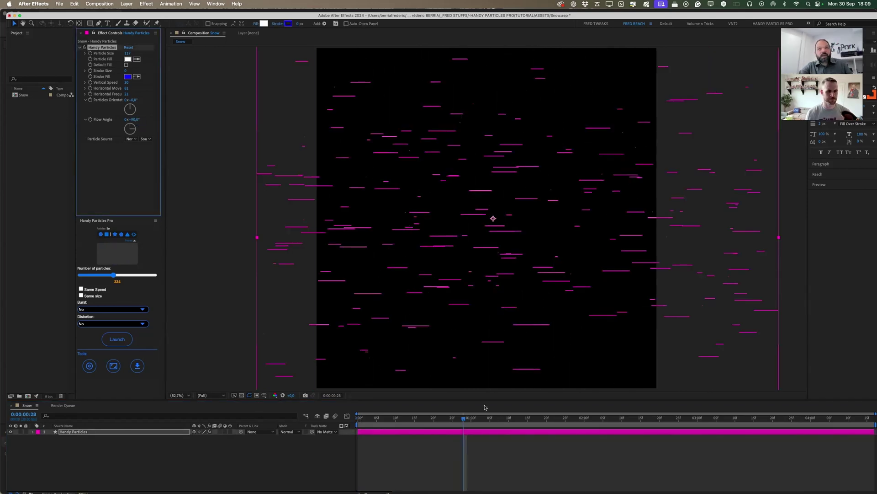
click(521, 474)
key(space)
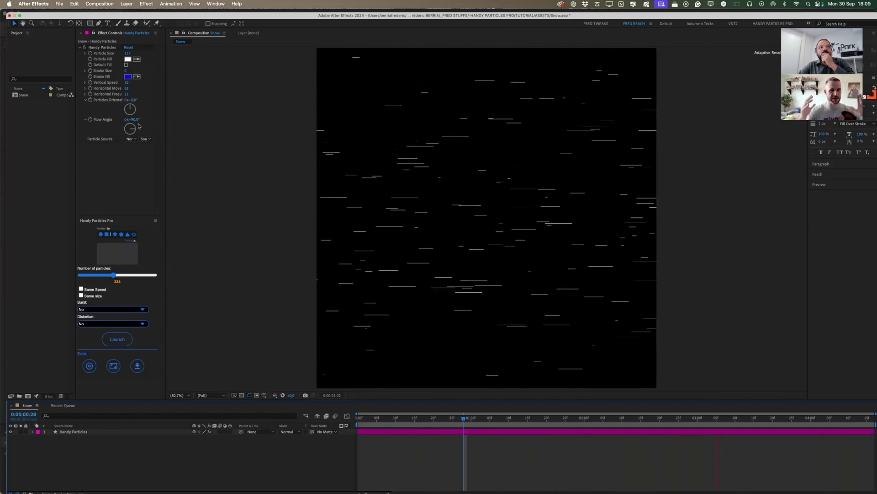
drag(133, 119, 126, 120)
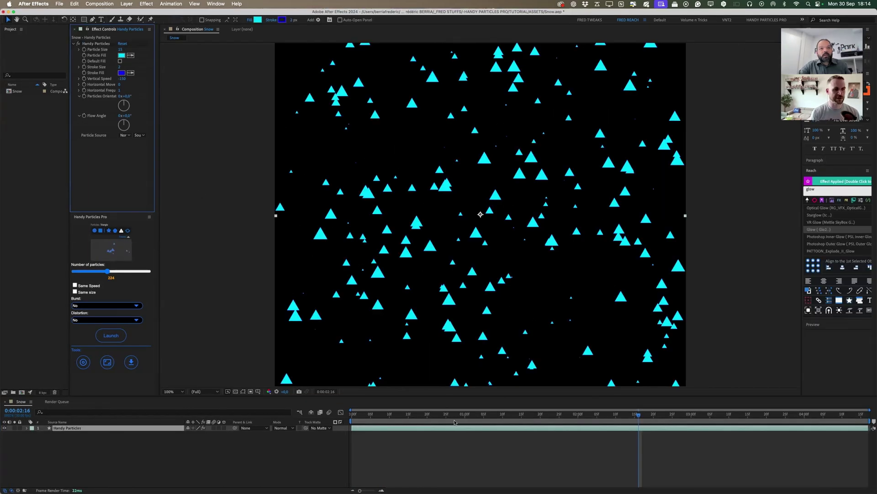
Preview the cyan triangle particle animation from about frame 12.
click(414, 420)
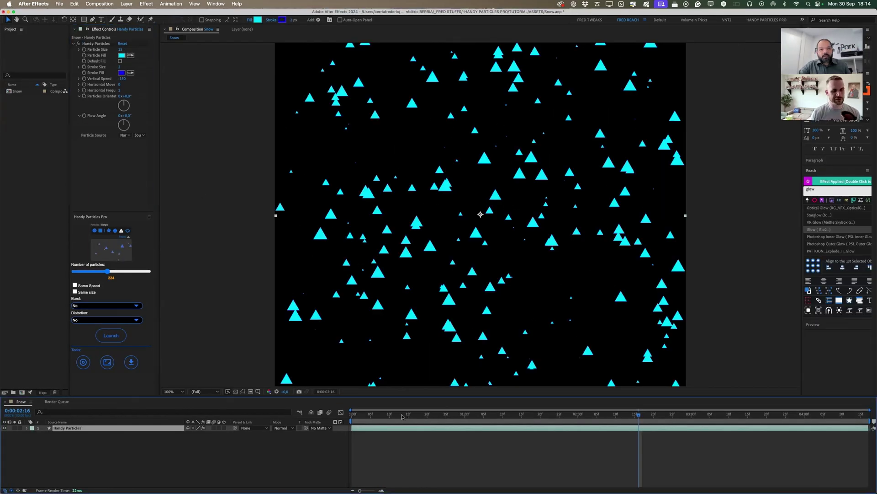
key(space)
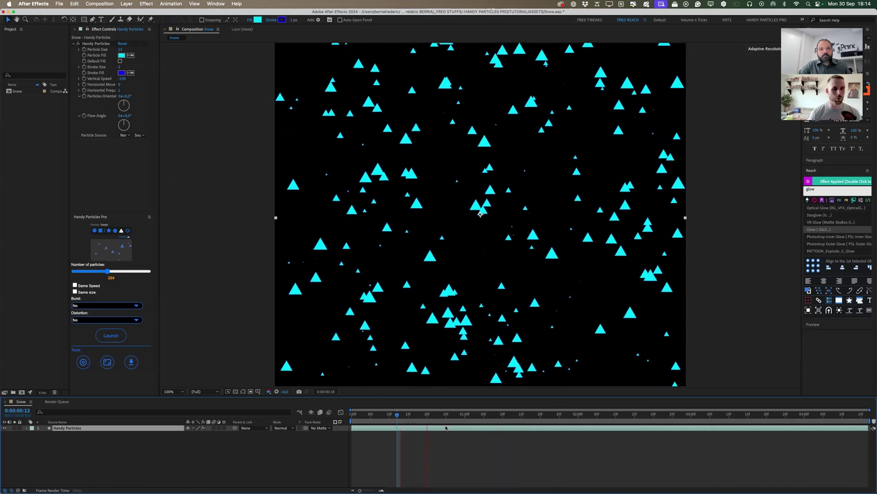
key(space)
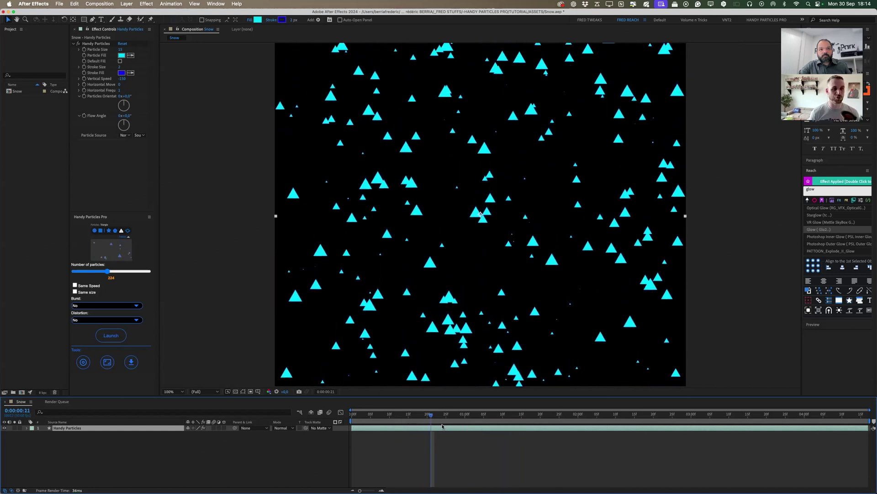
Examine the individual polystar paths inside the triangle layer's Particles group, collapse the layer, and hide the plugin's shape preview.
click(27, 428)
click(33, 434)
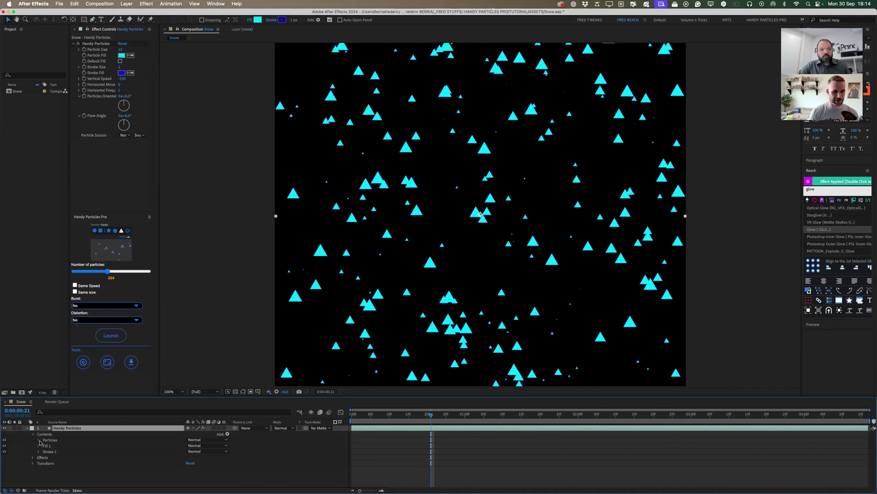
click(39, 440)
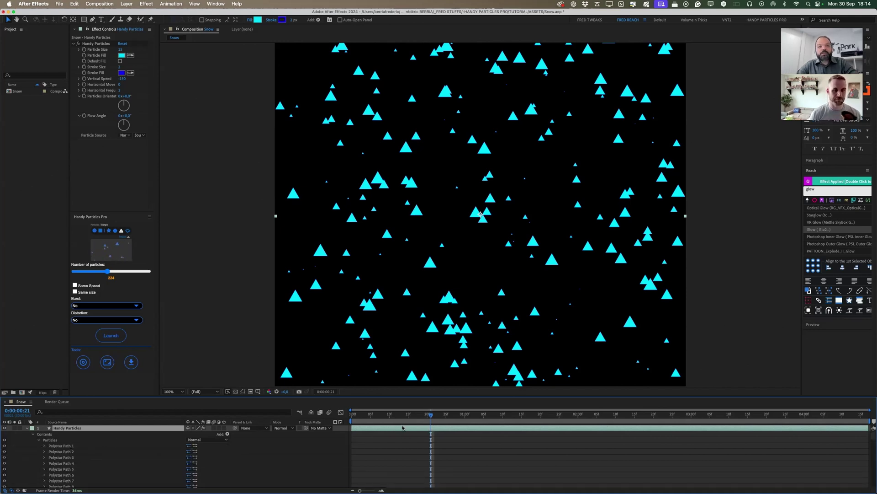
click(104, 135)
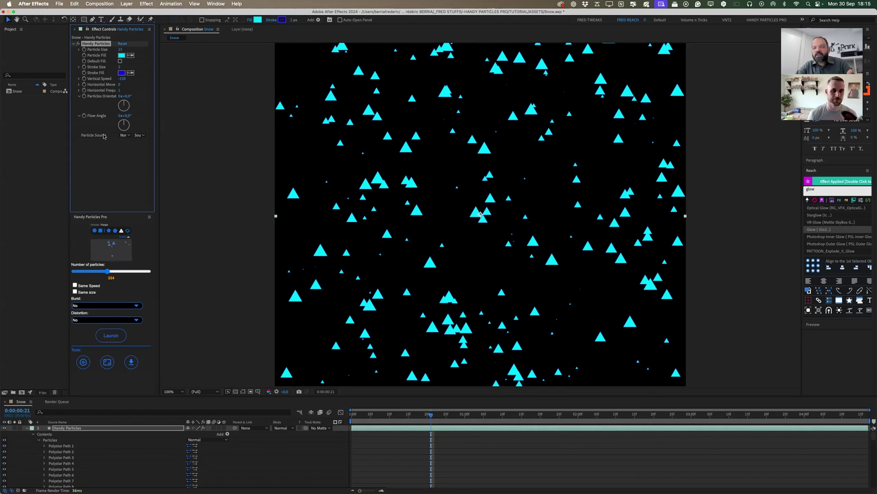
click(478, 429)
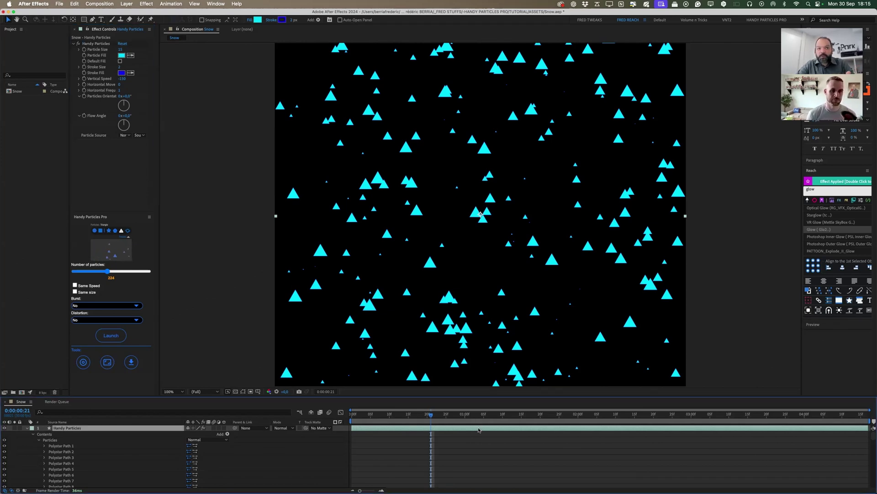
click(27, 428)
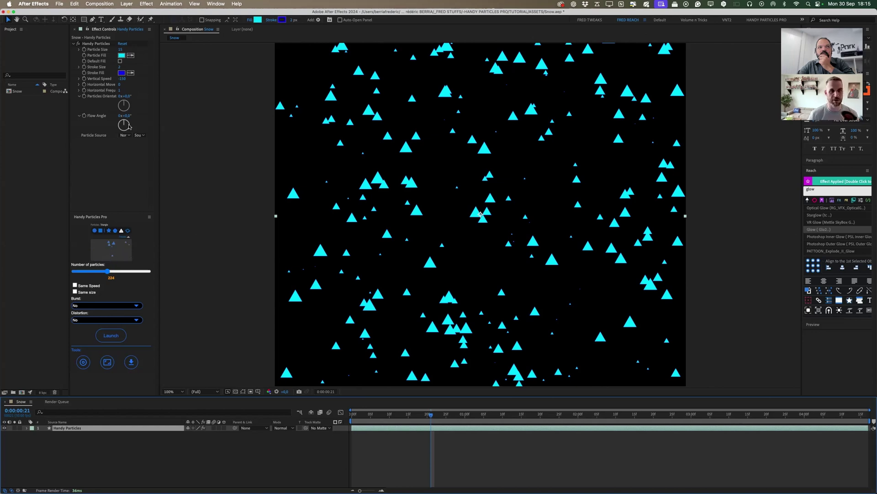
click(128, 239)
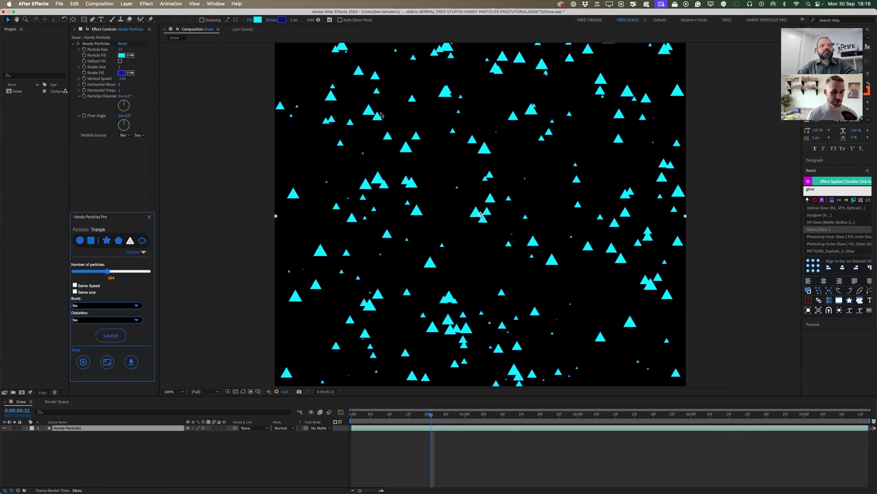
click(424, 429)
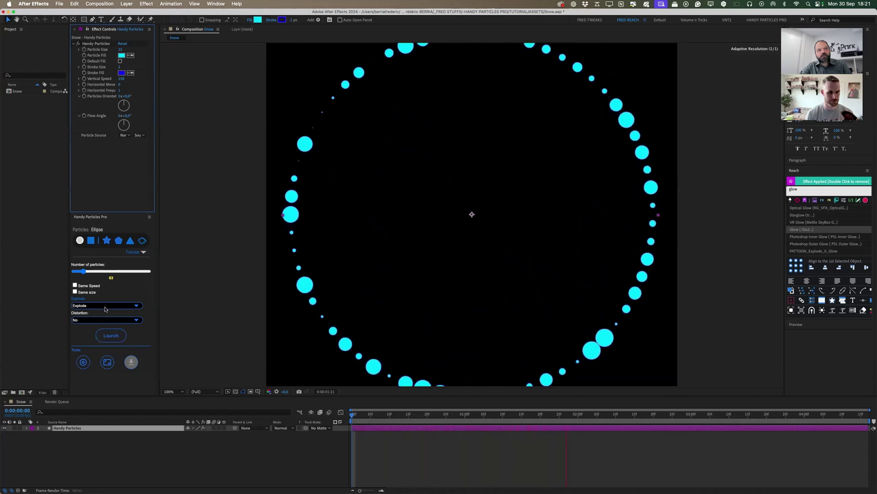
Spread the exploding ellipse particles horizontally from an early frame and fit them to the composition.
click(363, 414)
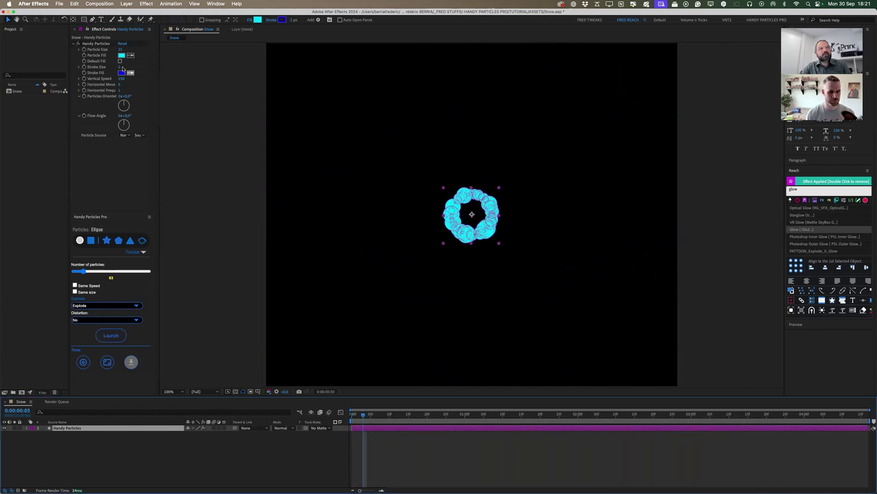
drag(120, 85, 121, 85)
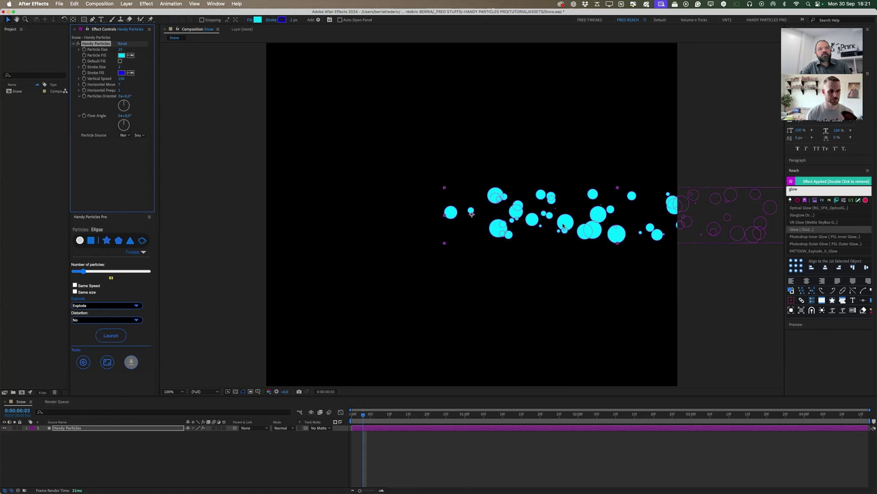
click(109, 361)
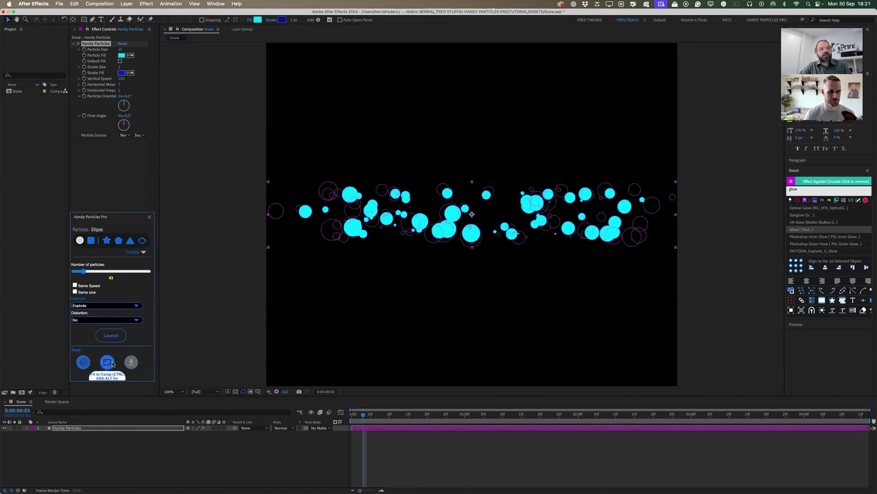
Preview the widened ellipse explosion from the first frame, stopping with the particles spread across the composition.
click(353, 414)
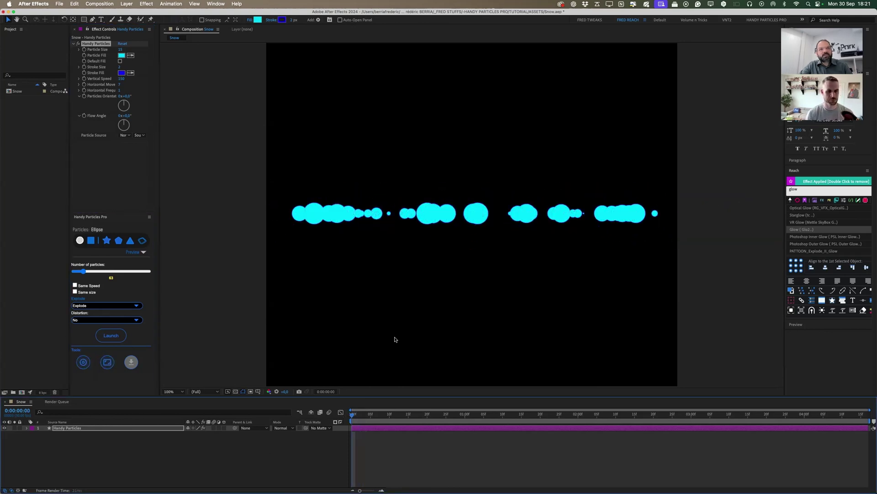
key(space)
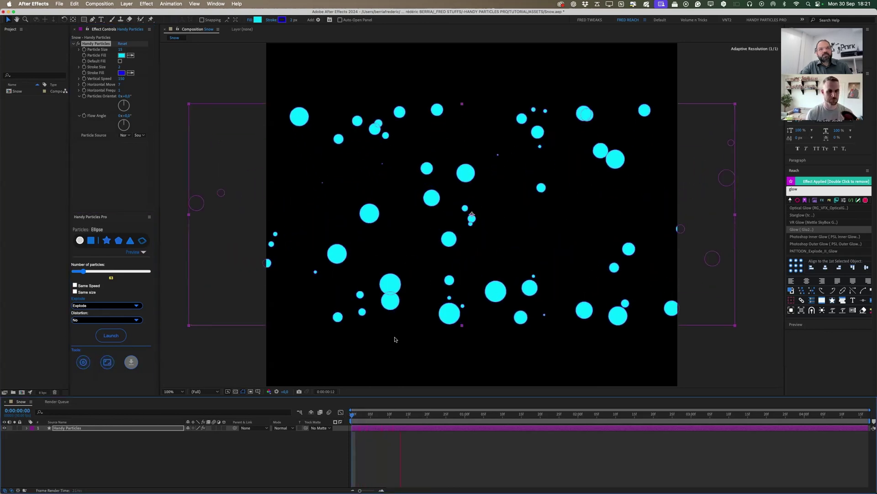
click(417, 448)
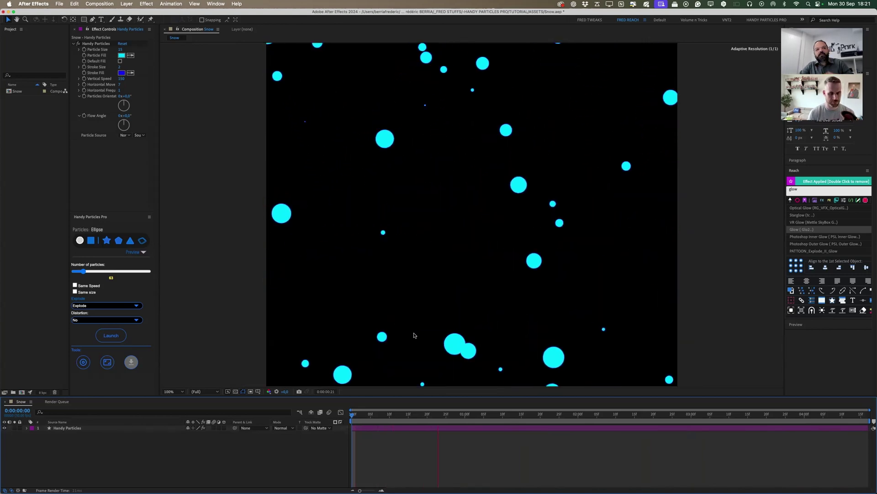
key(space)
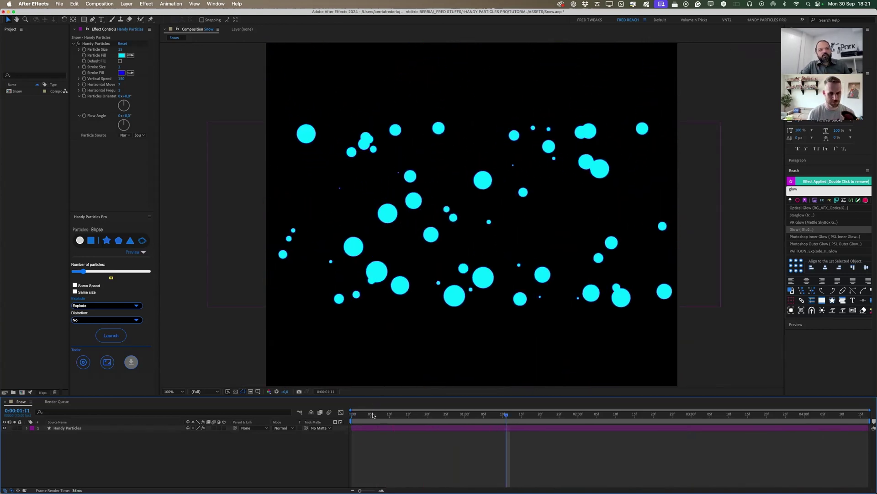
Enable Default Fill on the ellipse particles and change their shape fill to a radial gradient.
click(120, 62)
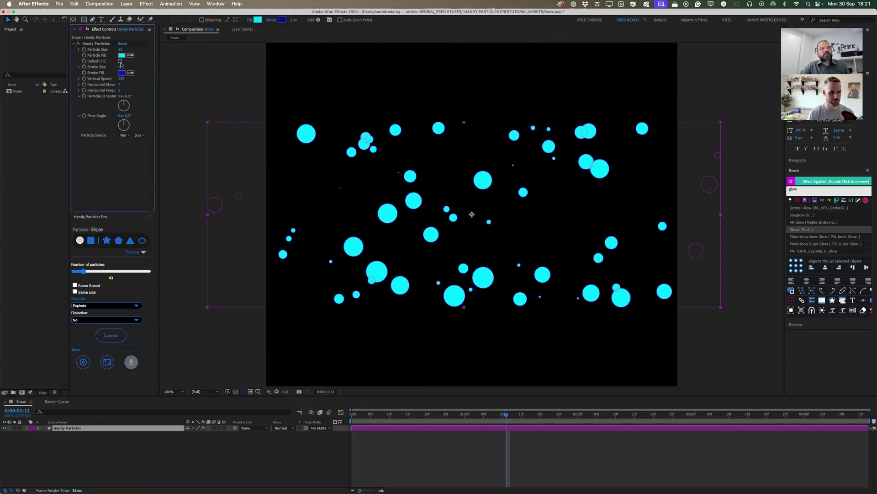
click(119, 61)
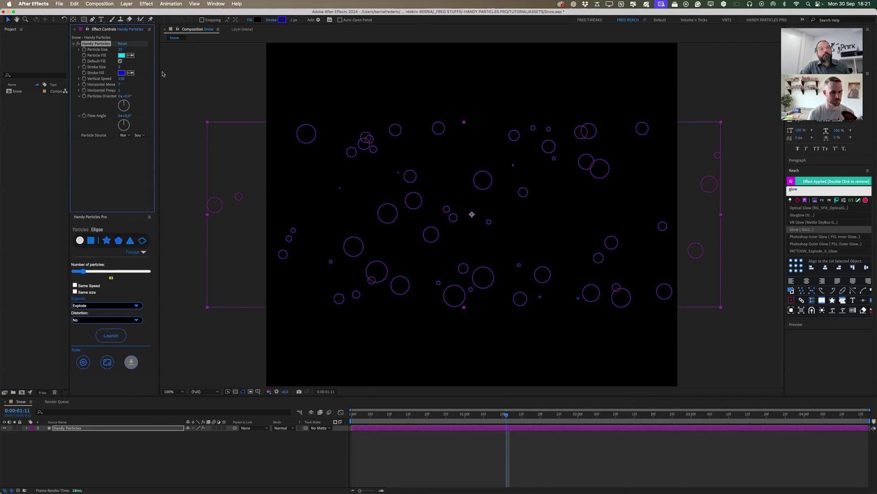
alt+click(257, 20)
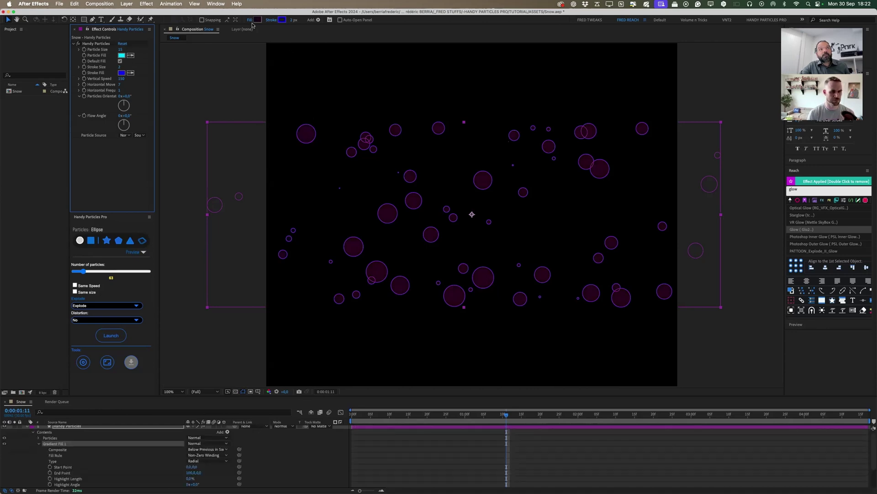
Set the ellipse particles' radial gradient to run from yellow FAFF00 to orange FF7E00.
click(258, 20)
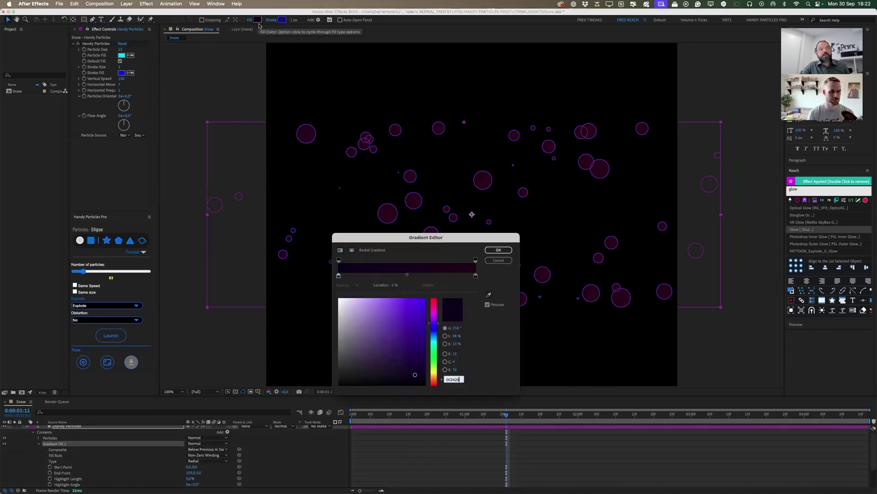
click(339, 276)
click(433, 370)
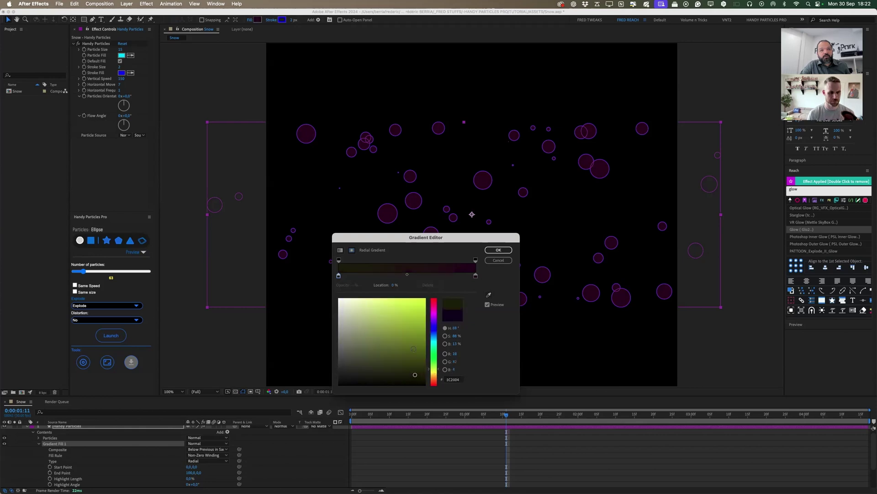
click(476, 276)
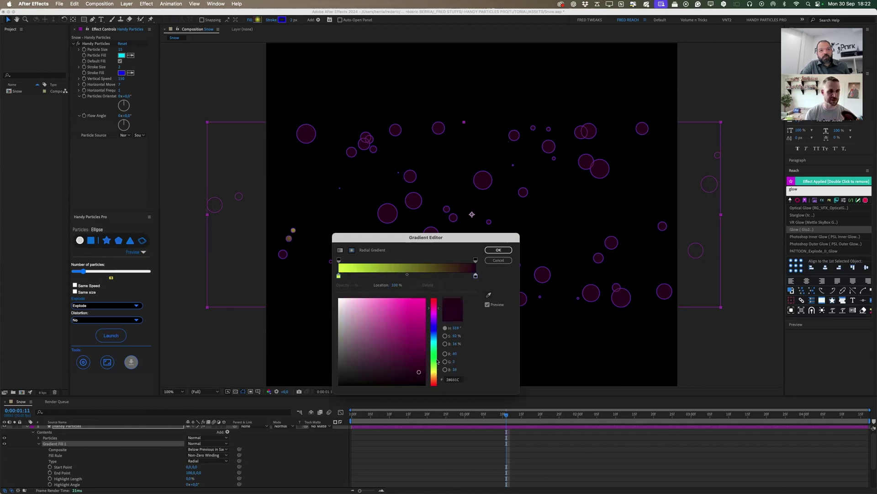
click(433, 375)
click(425, 300)
drag(432, 377, 432, 378)
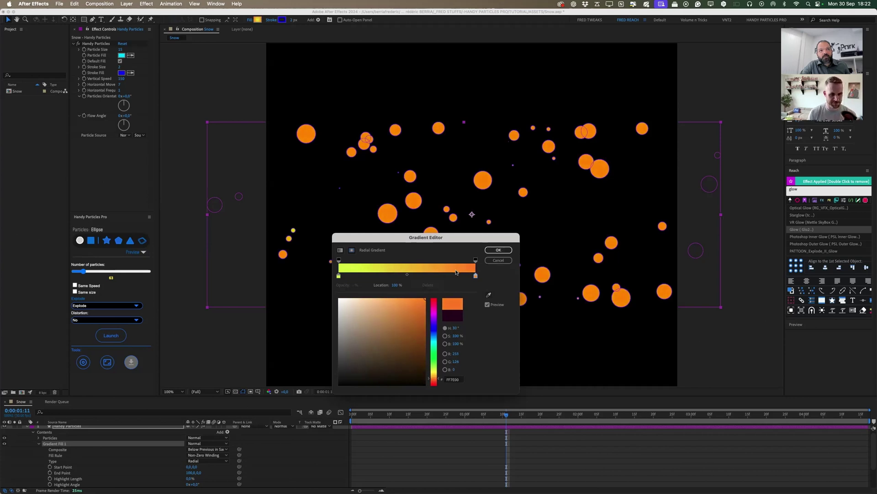
click(338, 275)
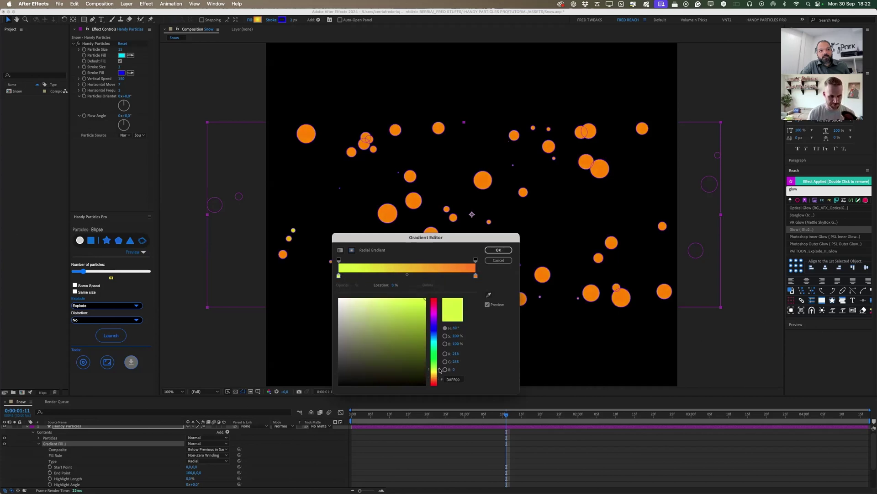
click(436, 373)
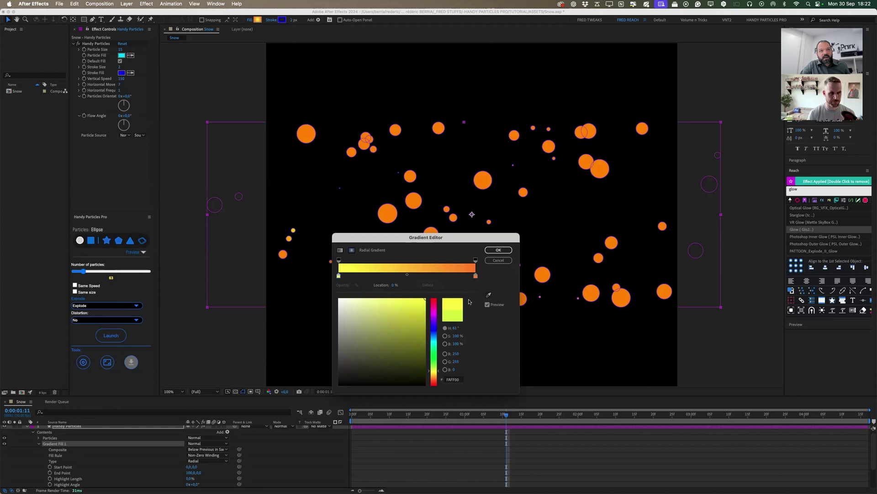
click(498, 250)
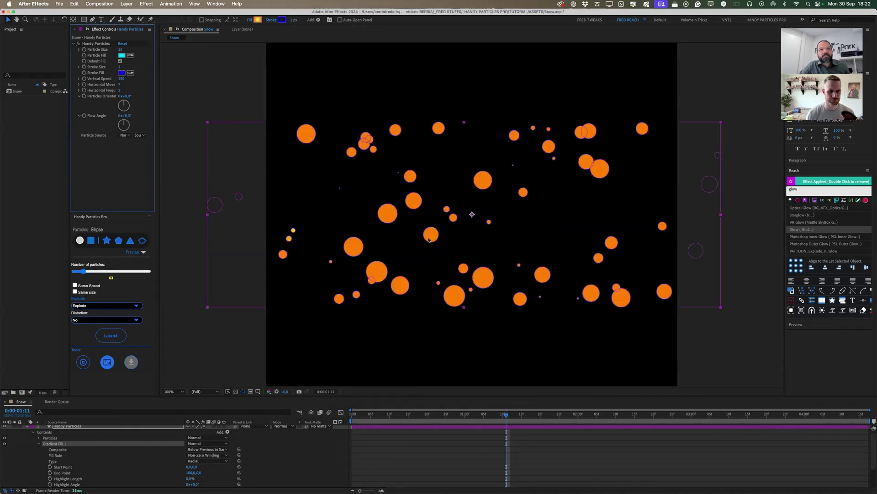
Preview the gradient-filled particles and set their Particle Size to 6.
key(space)
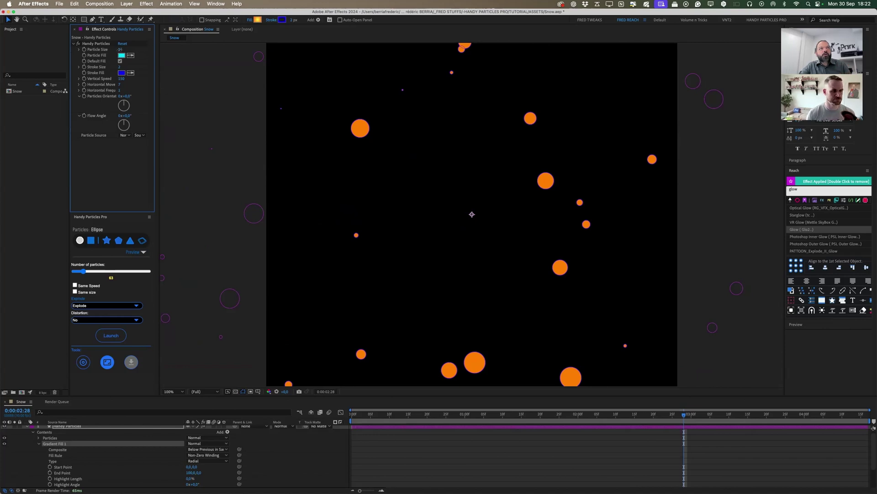
text(6)
key(Return)
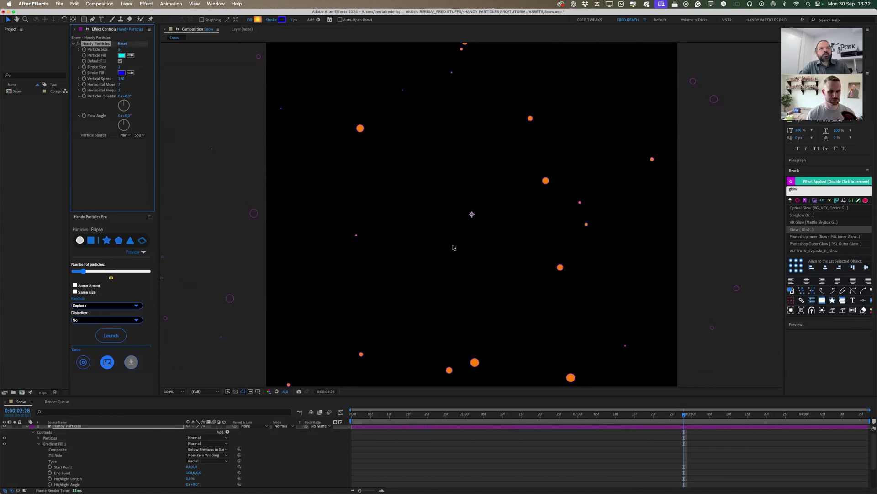
Preview the smaller gradient-filled ellipse explosion from the first frame with the whole composition in view.
key(comma)
click(83, 362)
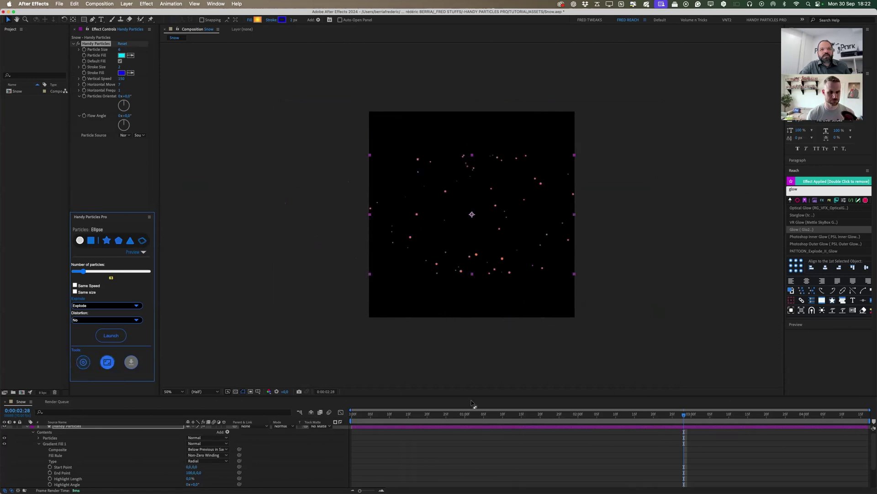
key(space)
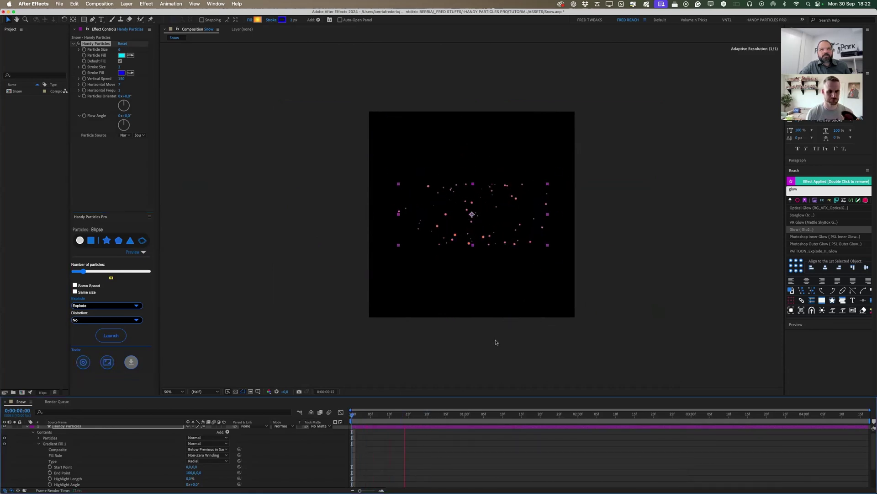
key(space)
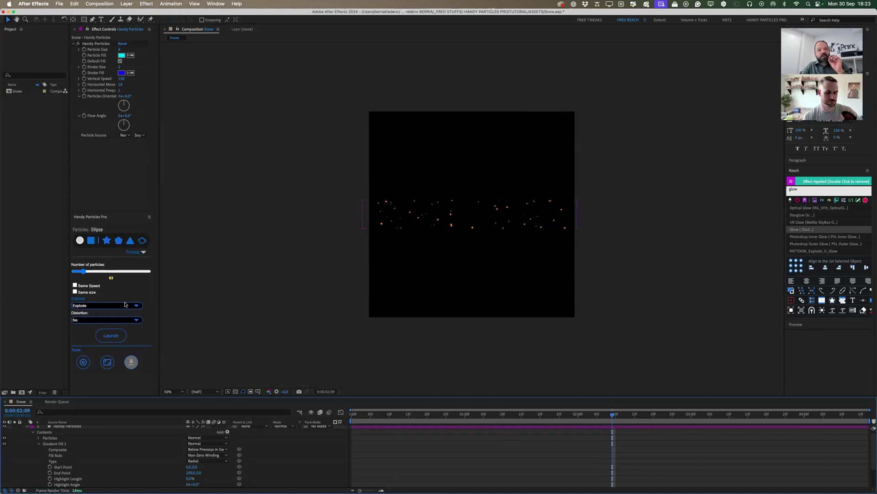
Launch an exploding particle layer of 13 stars with the Echo distortion.
click(133, 322)
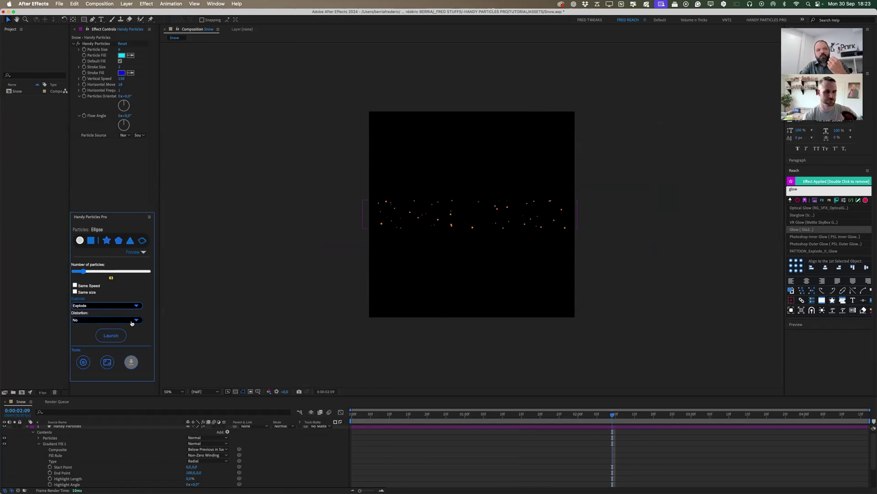
click(132, 323)
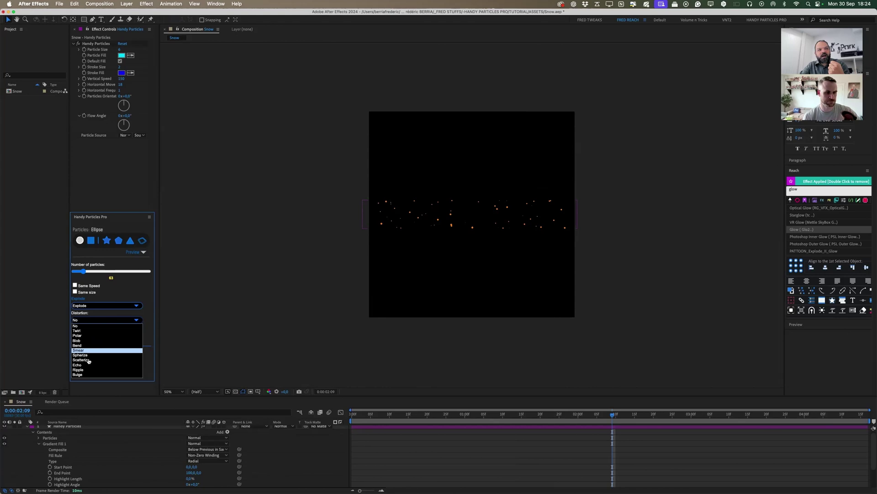
click(126, 363)
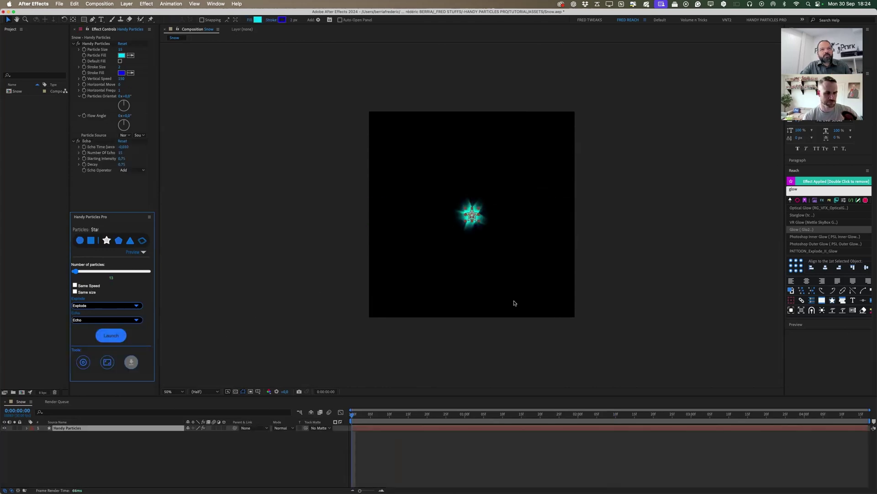
Preview the echoed star explosion from the start and inspect the star trails at 0:00:00:15.
key(space)
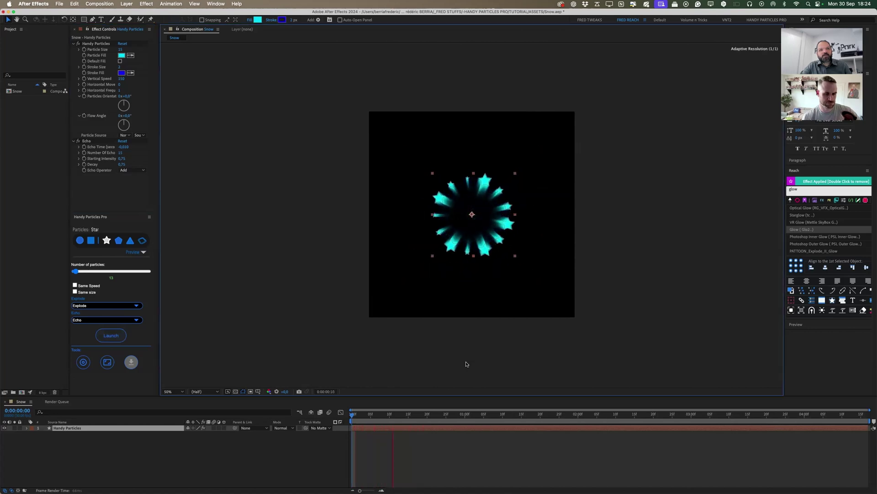
click(532, 471)
key(space)
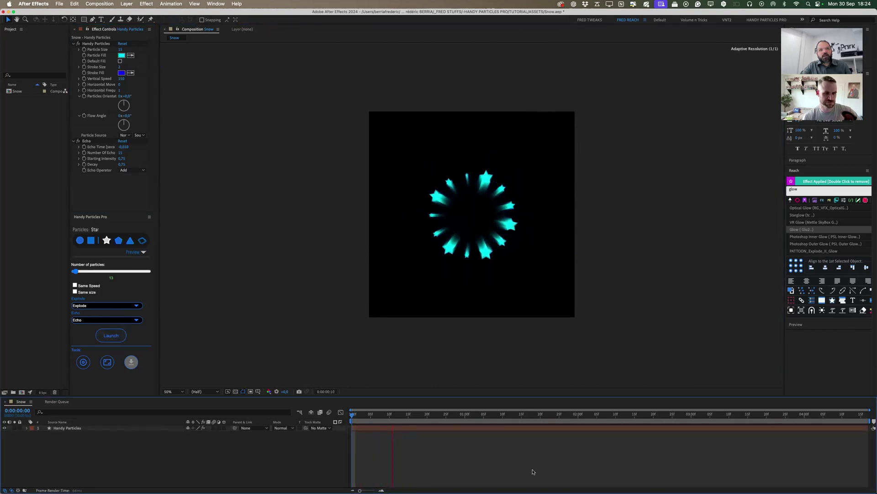
drag(360, 415, 408, 416)
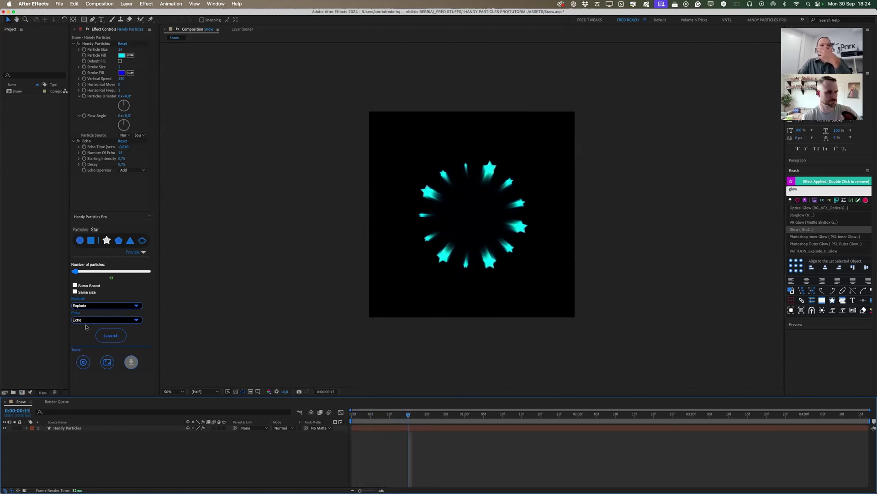
click(126, 325)
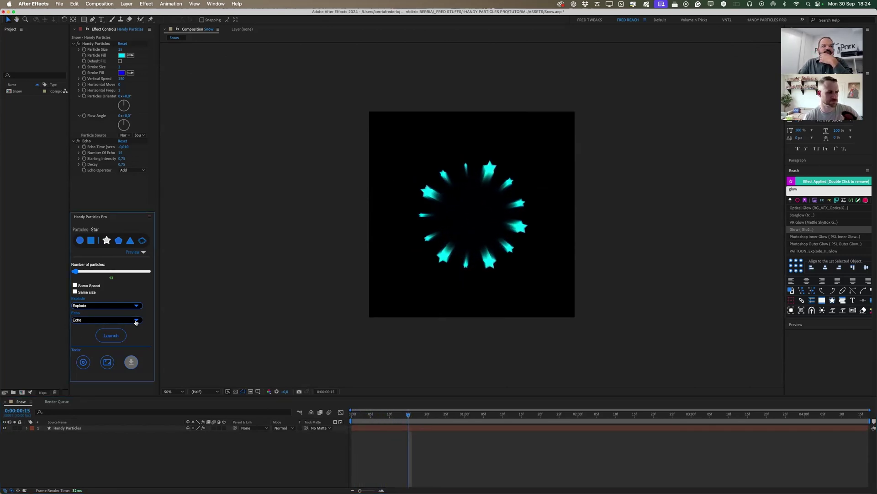
click(136, 321)
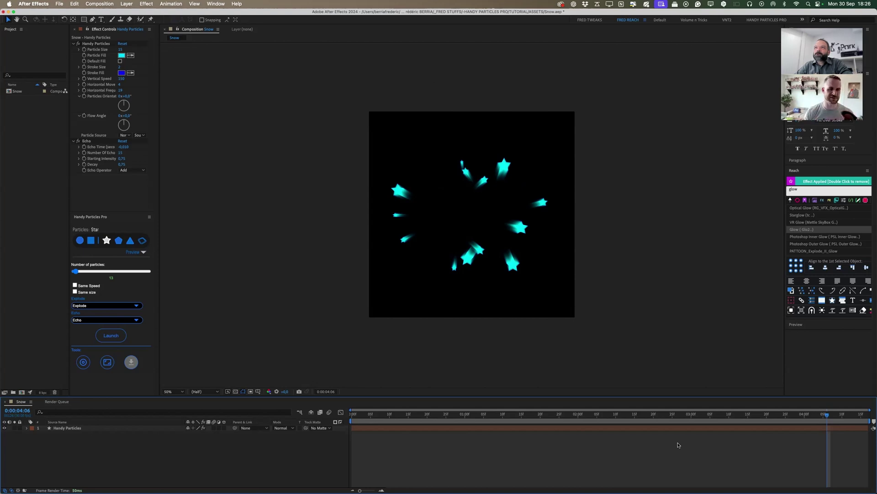
Pre-compose the star particle layer and enable time remapping on the new composition layer at 0:00:00:19.
click(425, 421)
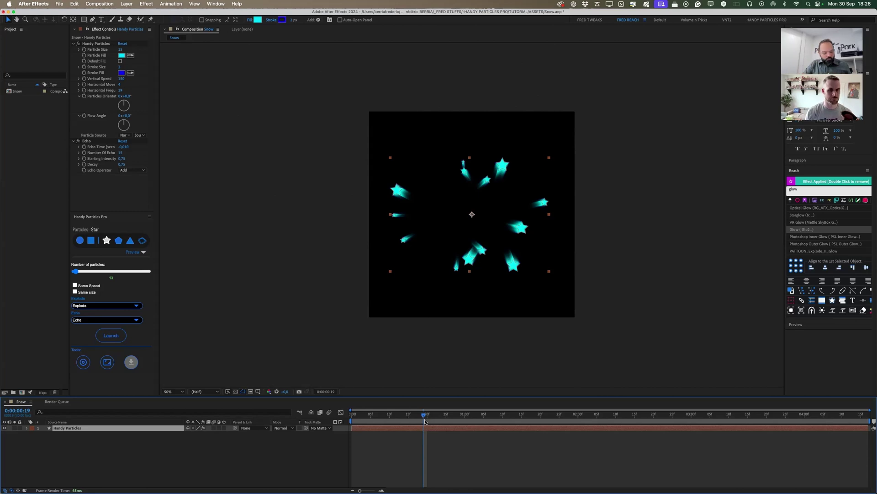
key(super+shift+c)
key(Return)
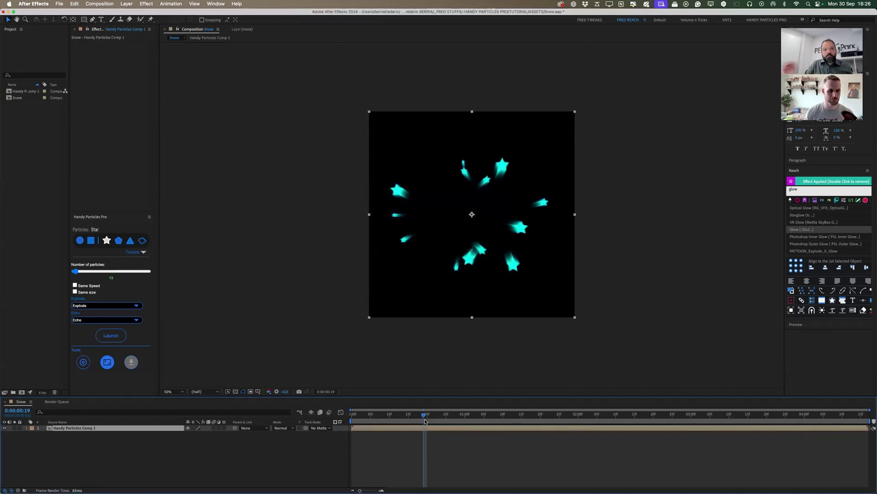
right_click(433, 433)
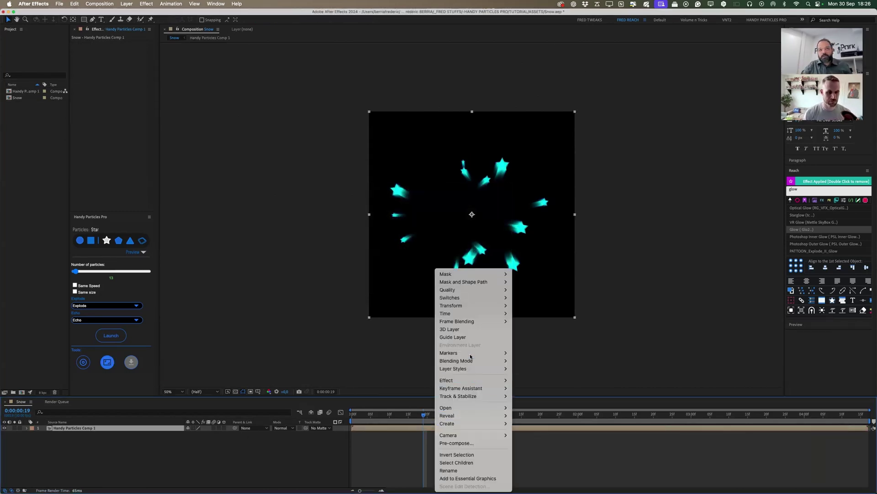
mouse_move(479, 314)
click(557, 313)
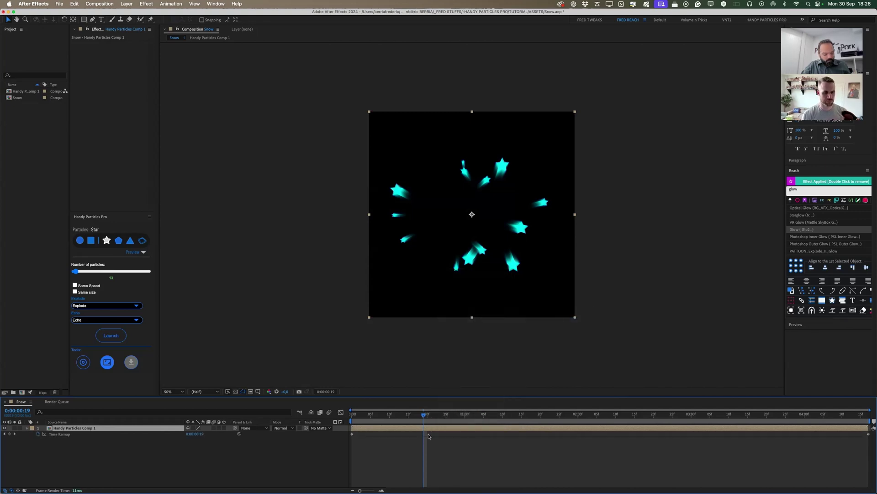
Add a Time Remap keyframe at 0:00:00:19, move it to about 0:00:01:09, and preview the retimed star explosion.
click(9, 433)
drag(424, 434, 499, 434)
click(488, 429)
key(Home)
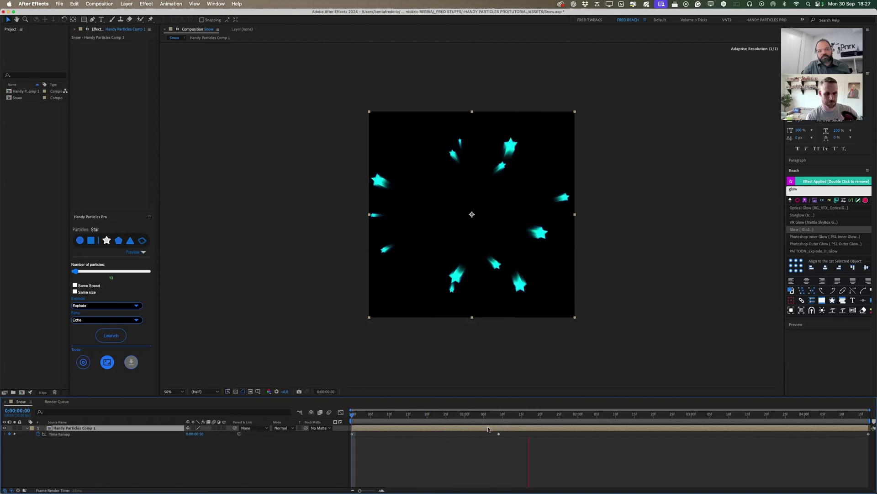
key(space)
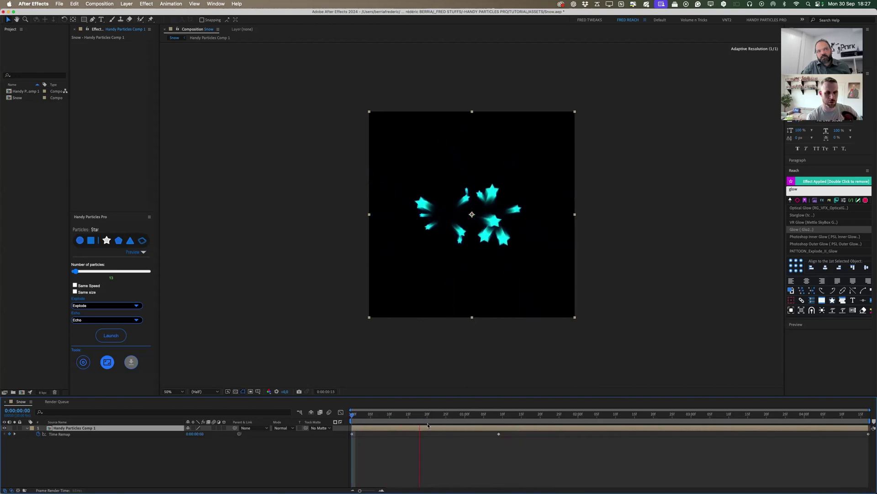
Set Burst to No and delete the pre-composed star explosion layer from the Snow composition.
click(150, 307)
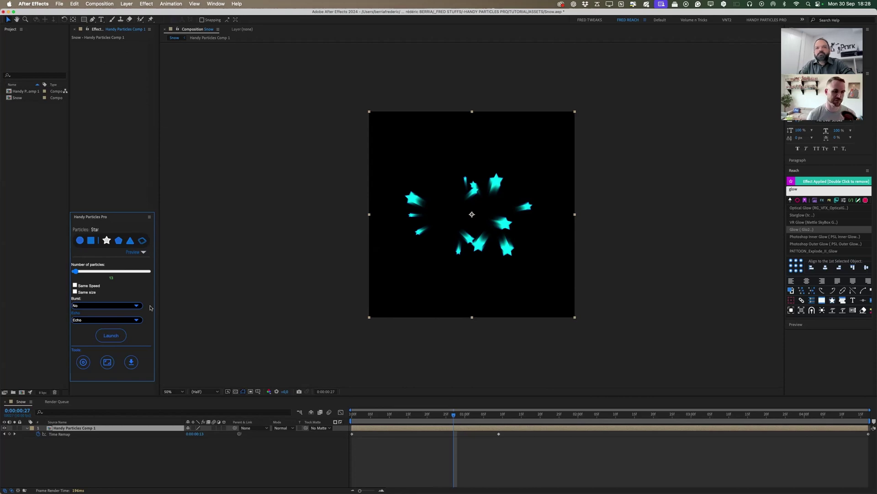
click(400, 429)
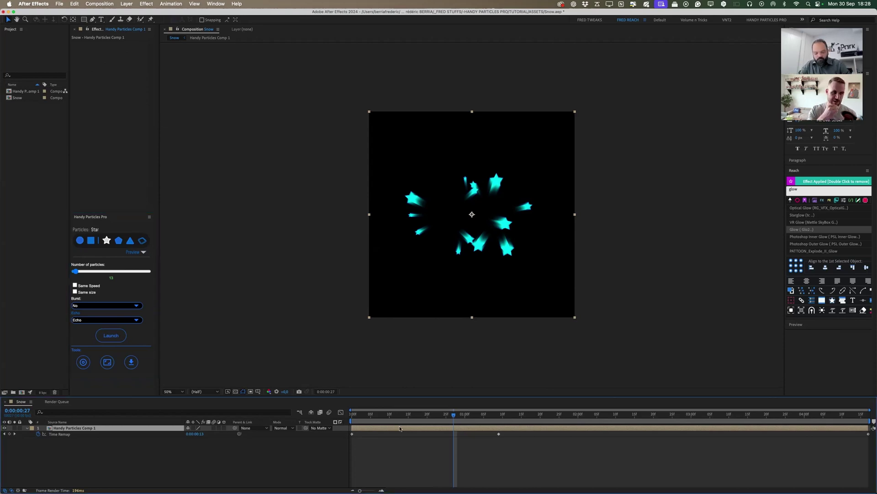
key(Delete)
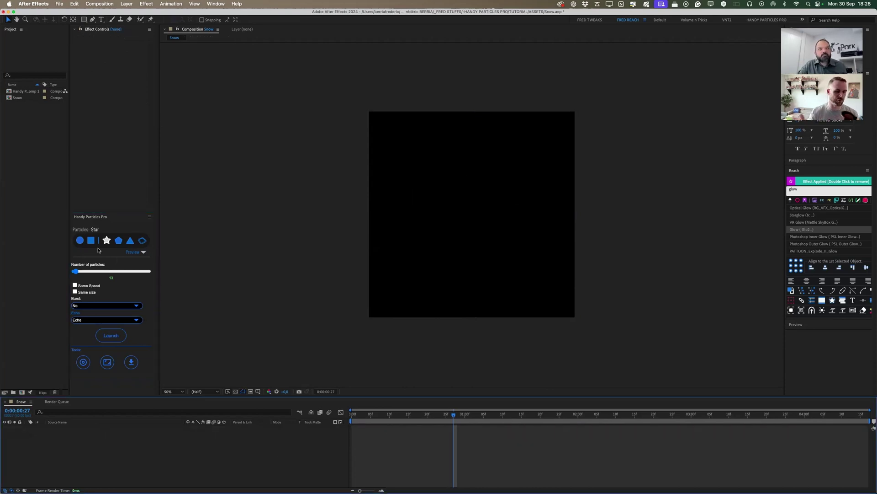
Launch a particle layer of 49 ellipses with the Blob distortion and no burst.
click(80, 241)
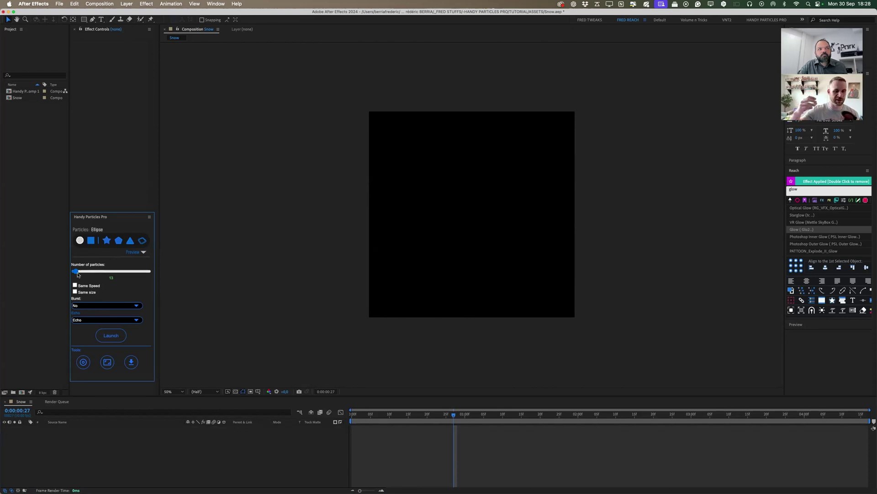
drag(82, 273, 83, 272)
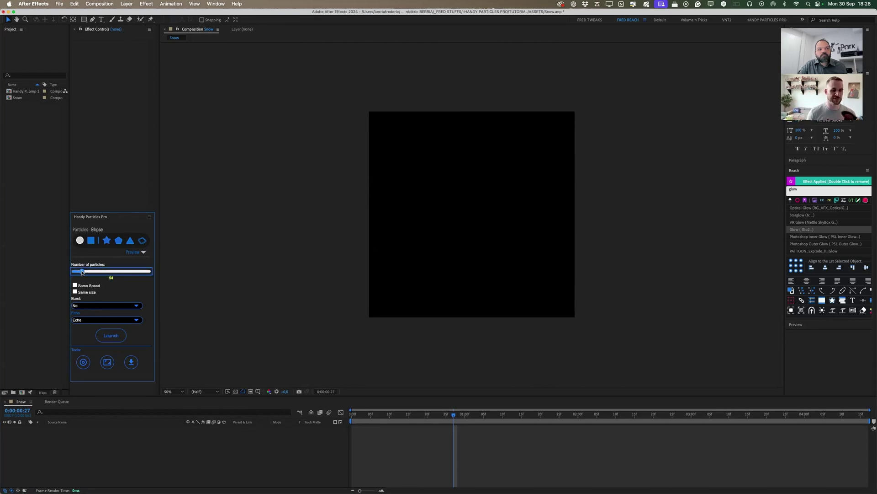
click(101, 320)
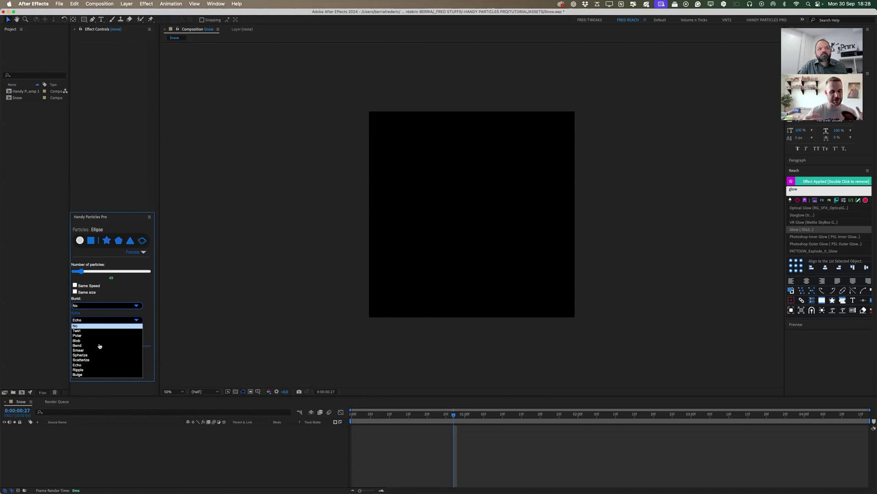
click(96, 341)
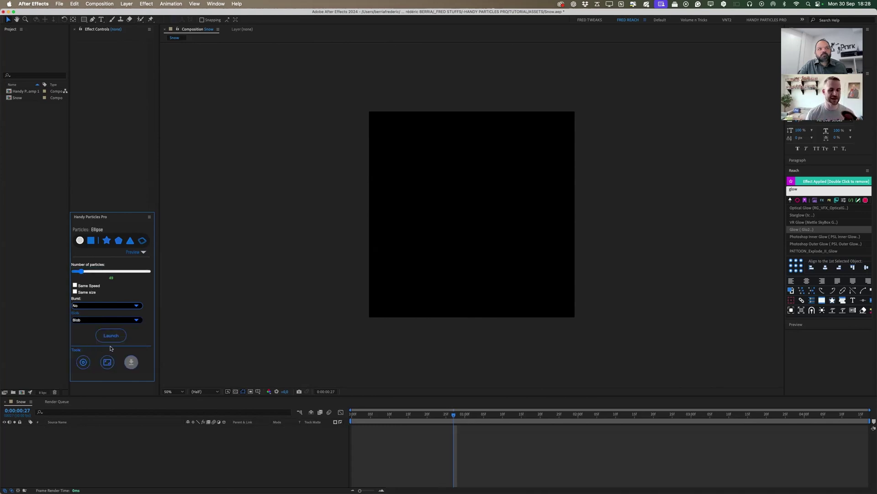
click(113, 336)
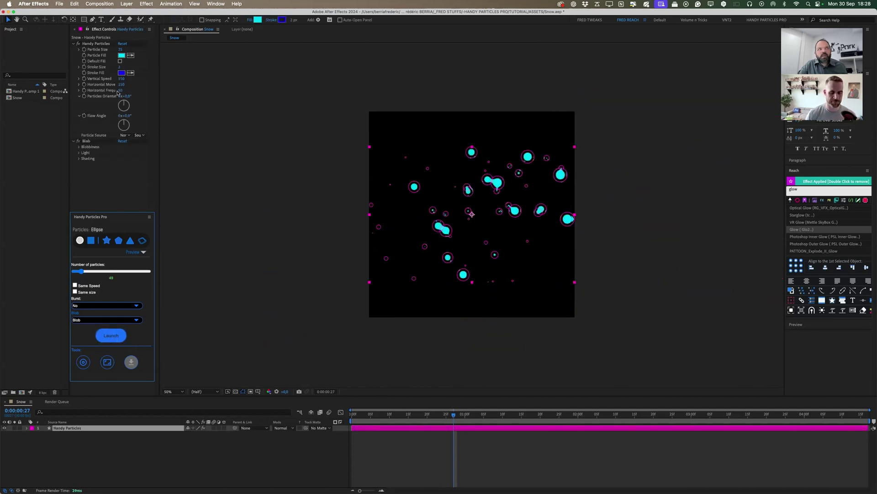
Set the blob particles' Particle Size to 155 and preview the merging blobs from the first frame.
drag(120, 49, 126, 50)
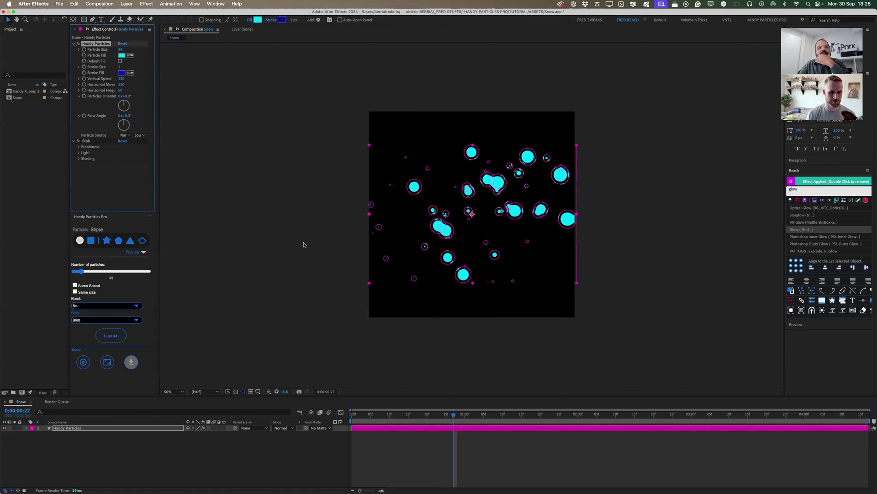
click(333, 287)
drag(429, 414, 412, 421)
click(117, 92)
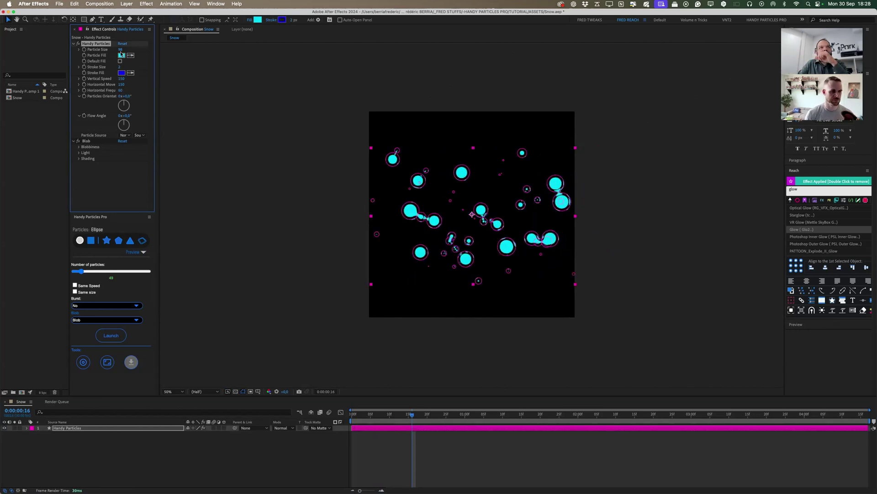
drag(120, 49, 139, 49)
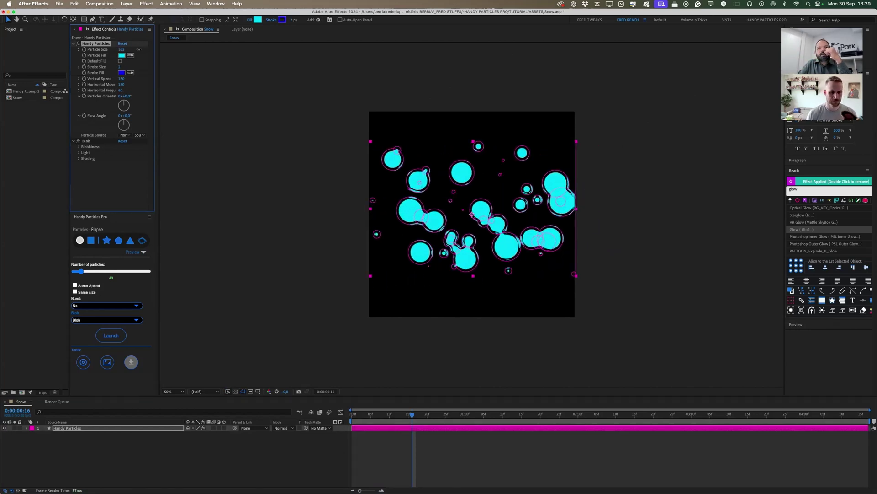
key(space)
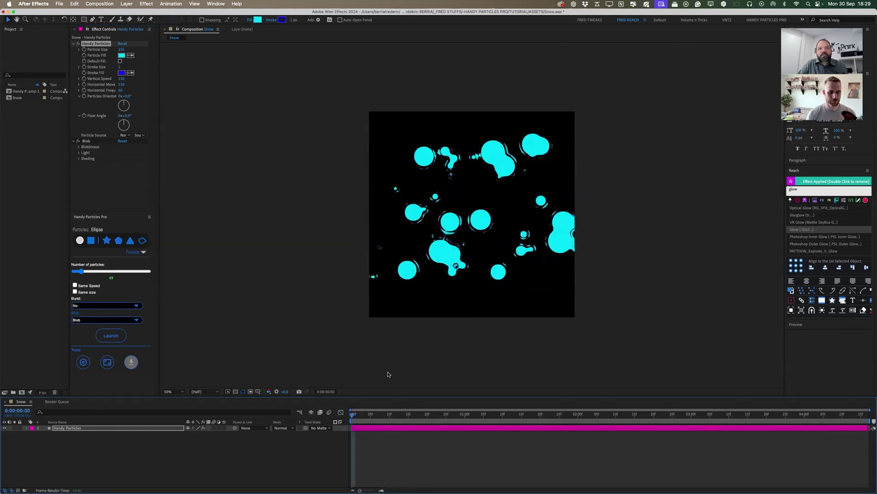
click(427, 453)
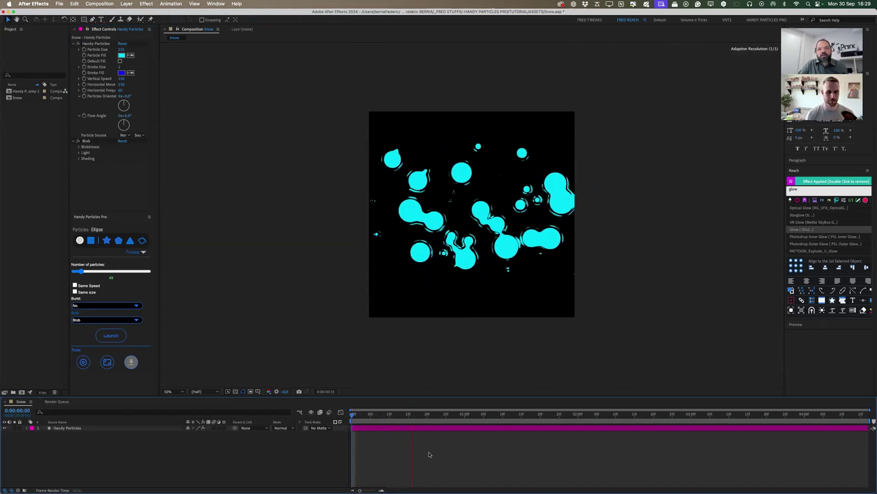
Change the blob particles' Particle Fill color to a dark magenta-purple.
click(121, 55)
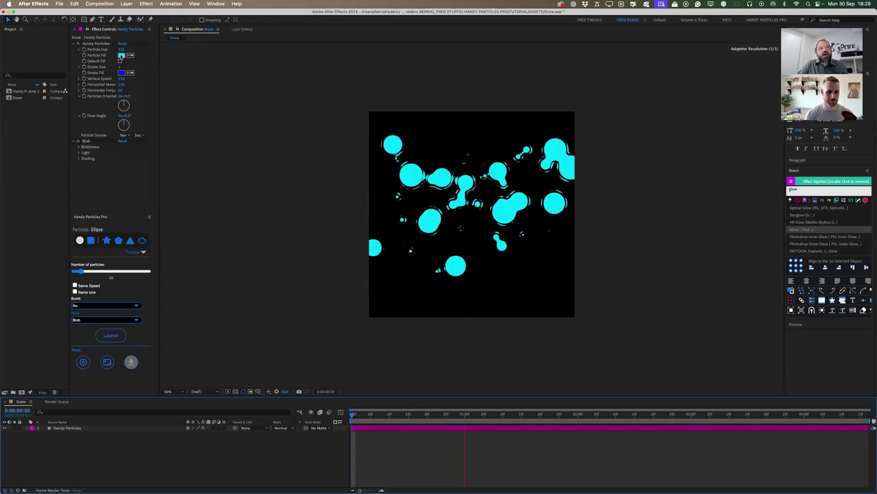
click(507, 329)
drag(497, 339, 510, 340)
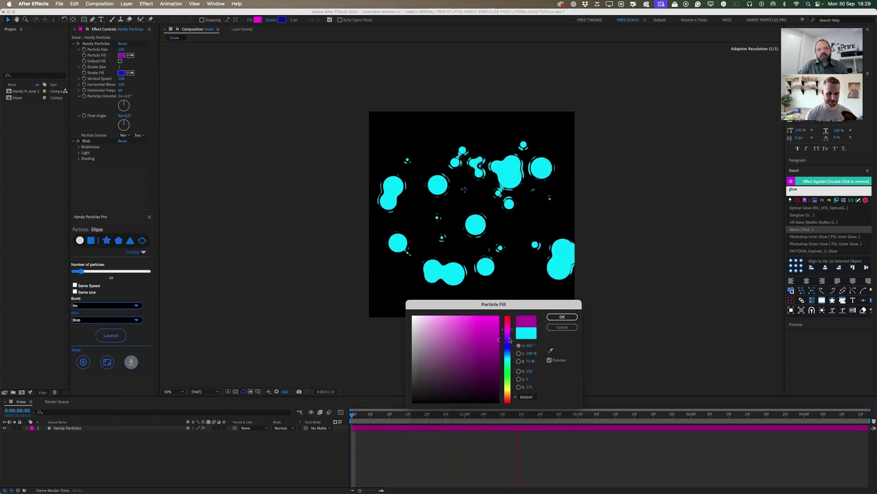
click(562, 317)
Preview the purple blob animation from the first frame and stop it at 0:00:01:01.
click(419, 454)
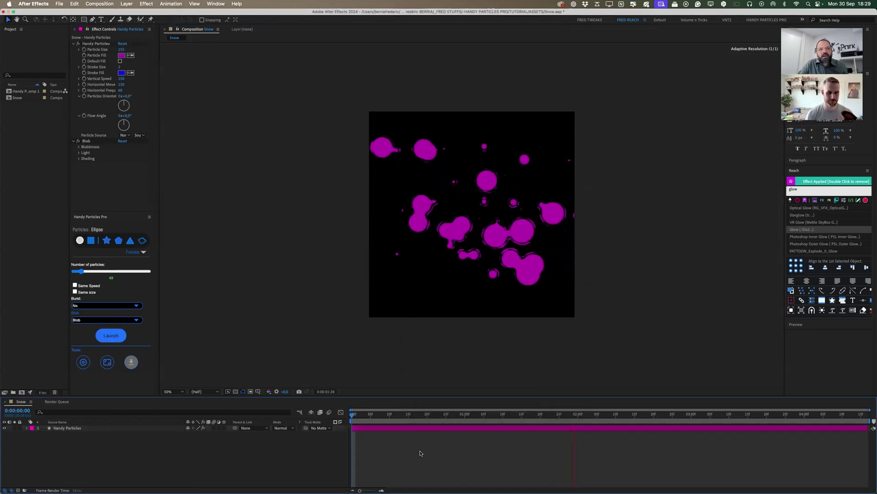
key(space)
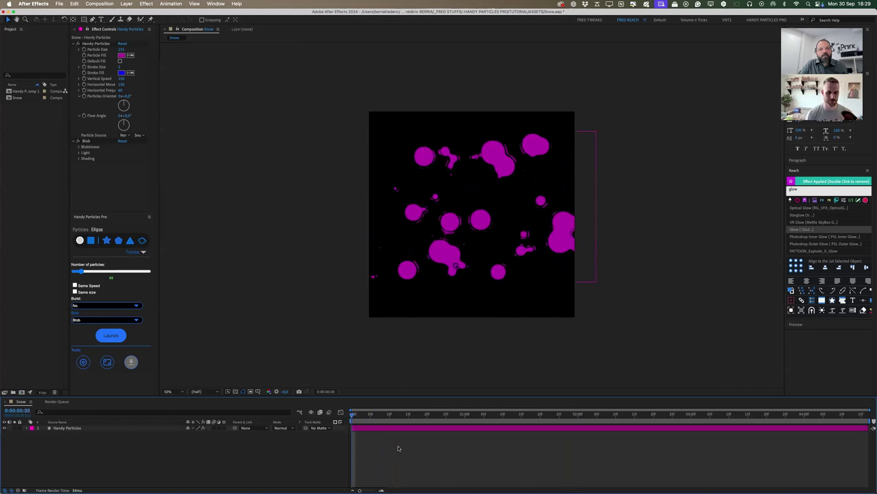
key(space)
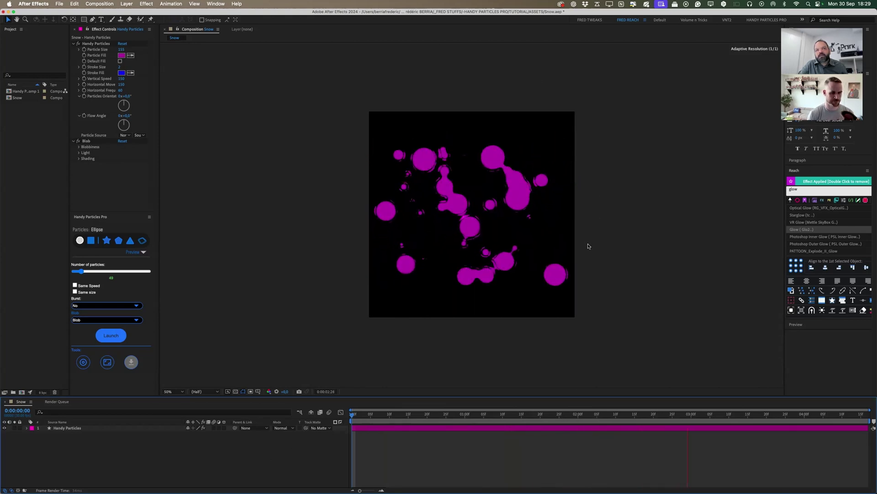
key(space)
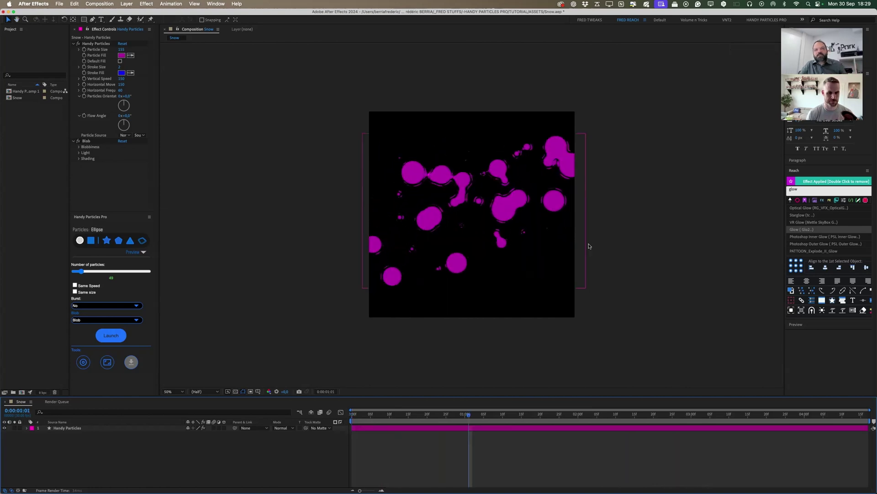